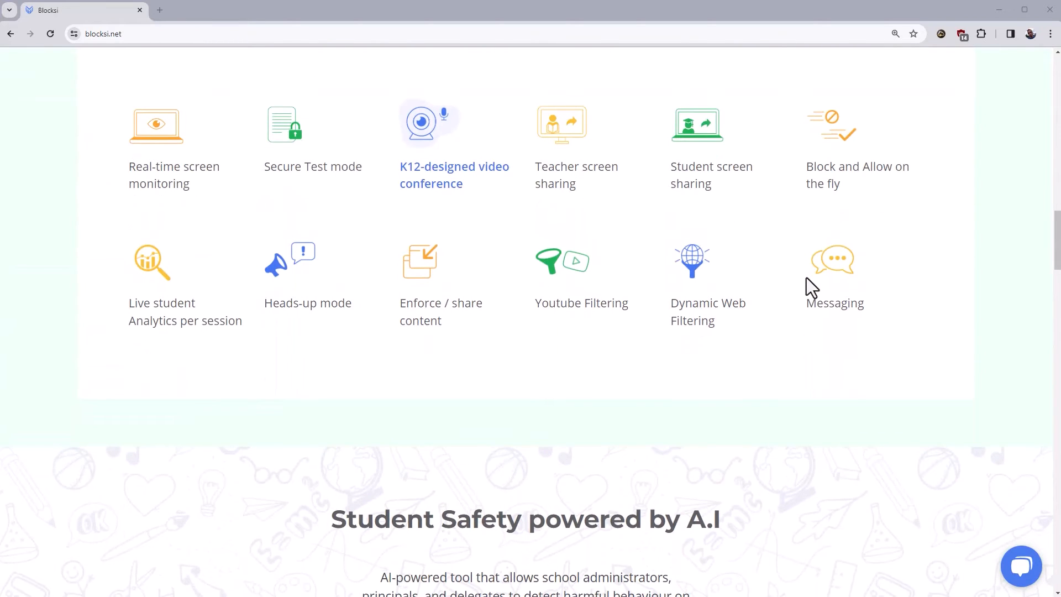
Step: Scroll the Blocksi site and choose Parent or Guardian from the sign-in role dropdown
scroll(806, 277, down, 7)
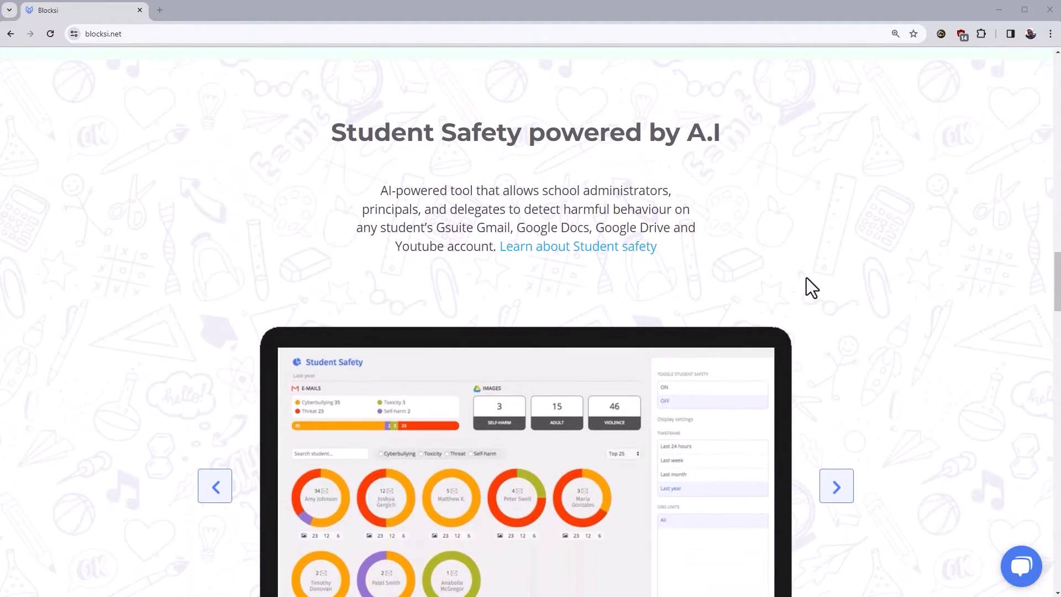
scroll(807, 277, down, 9)
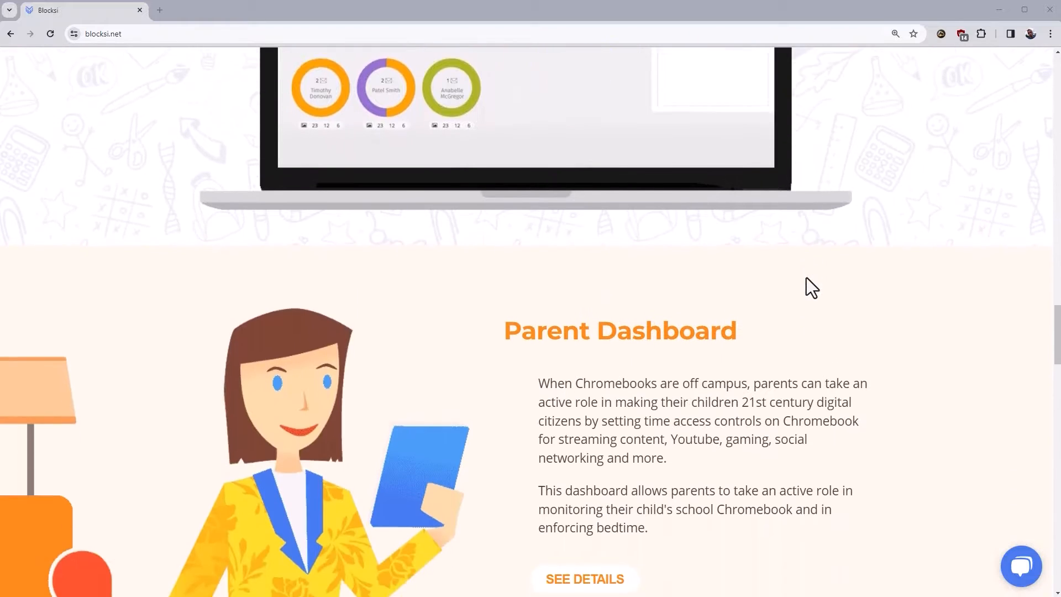
scroll(807, 277, down, 3)
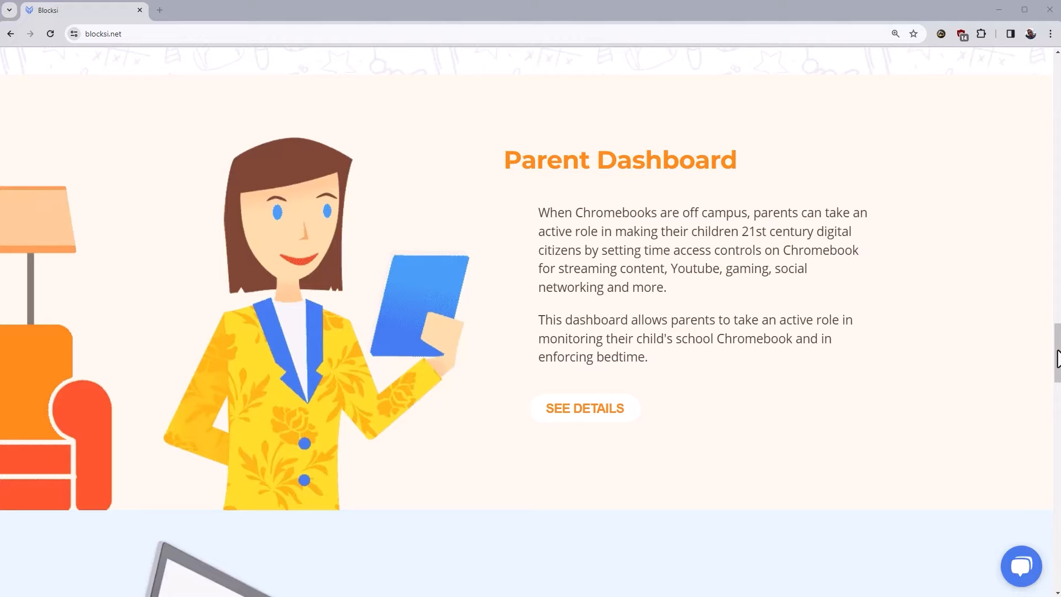
drag(1056, 358, 1057, 88)
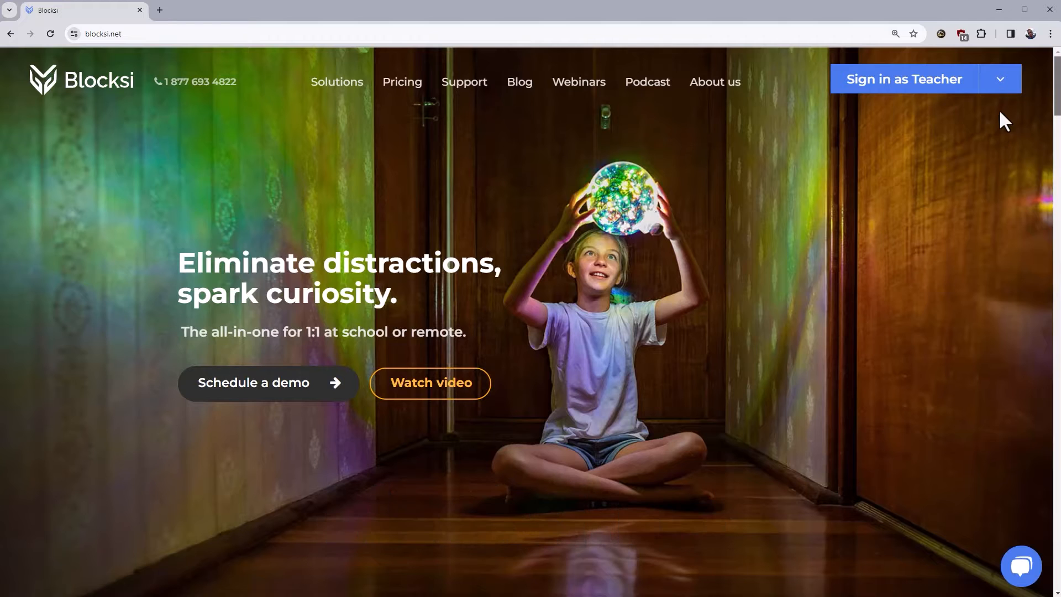
click(1000, 91)
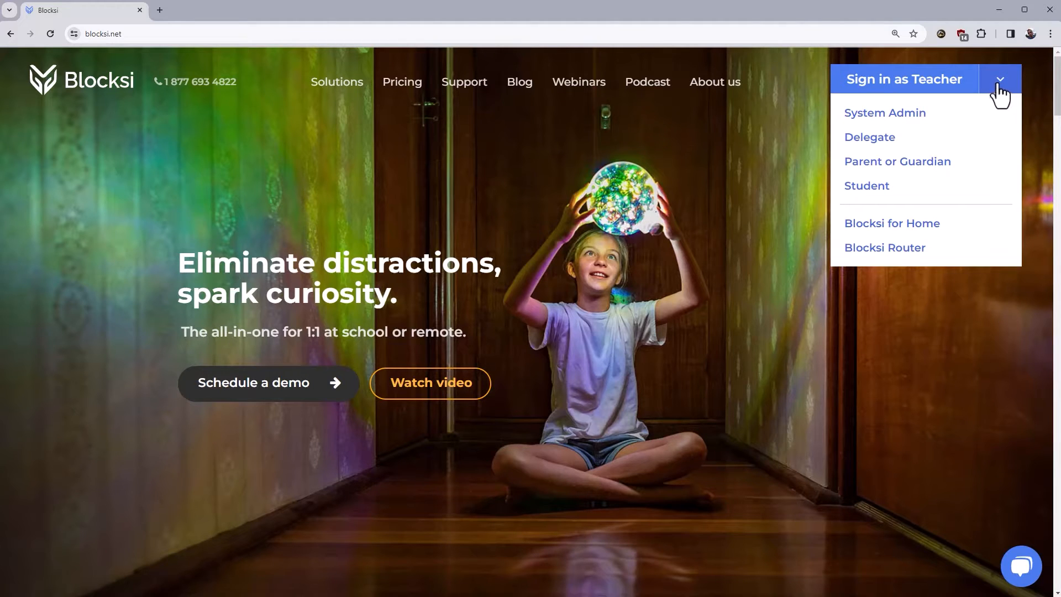
click(893, 162)
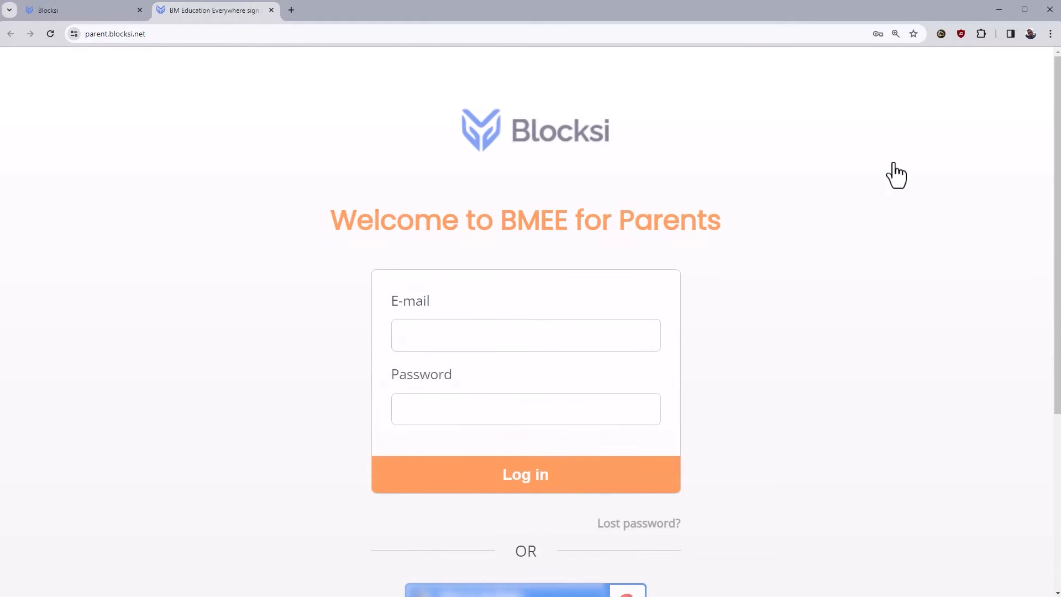
Step: Try the parent login's E-mail and Password fields, then scroll down to Register here
scroll(400, 151, down, 1)
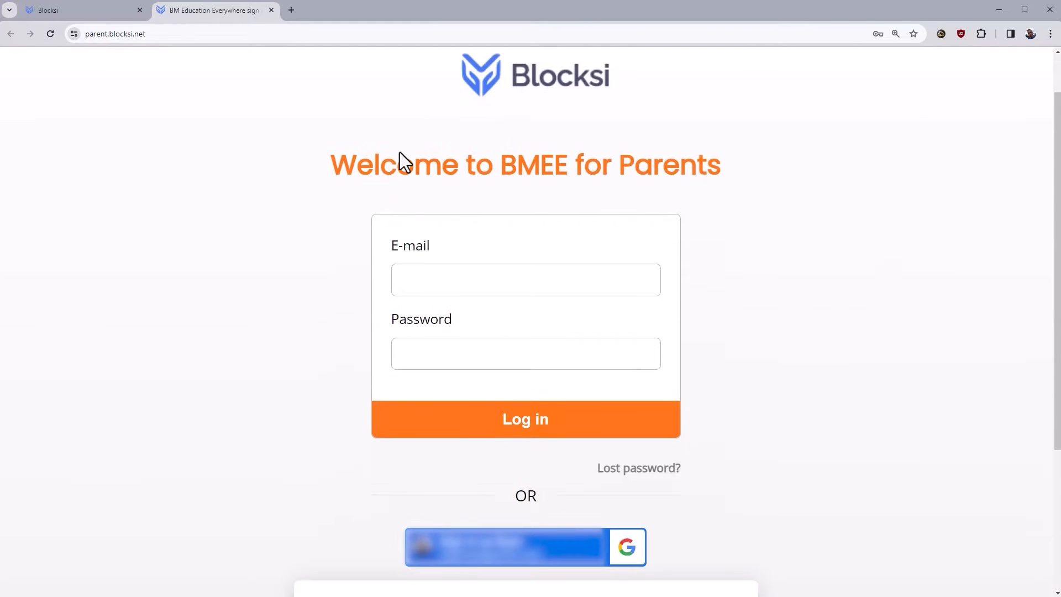
click(437, 275)
click(427, 357)
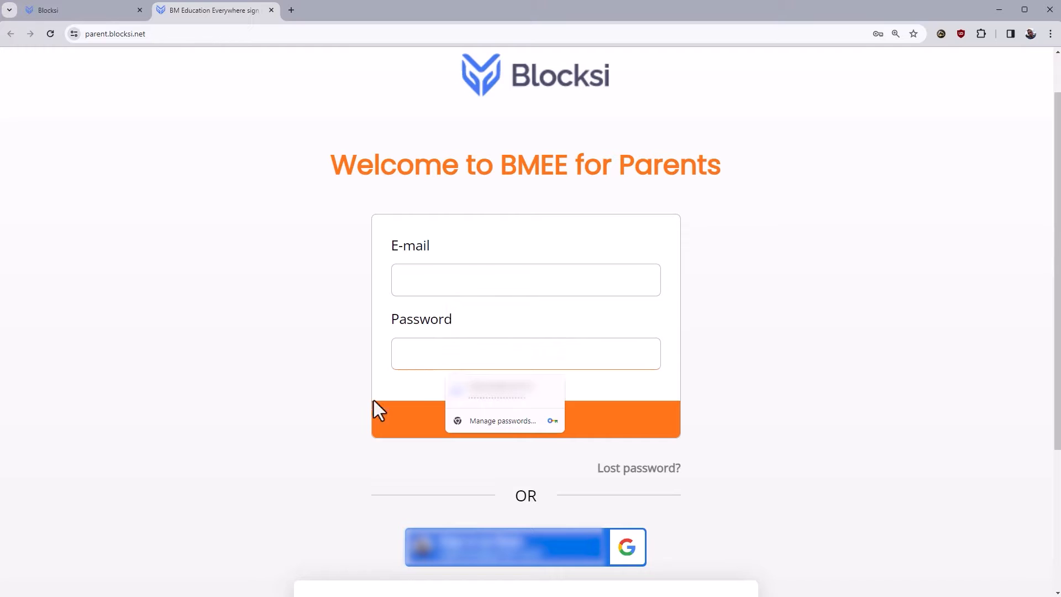
click(320, 409)
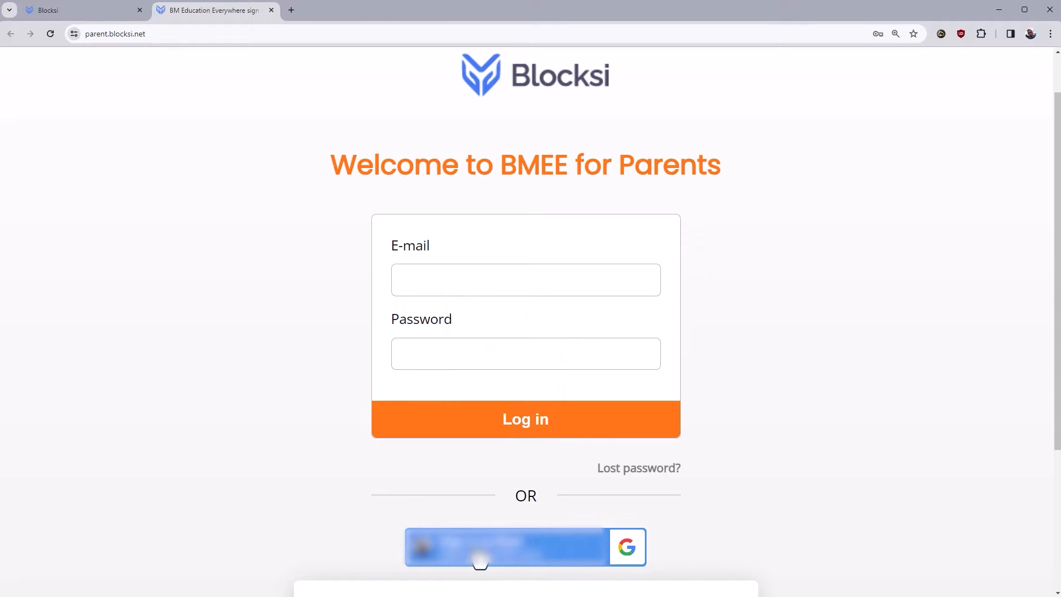
scroll(509, 495, down, 4)
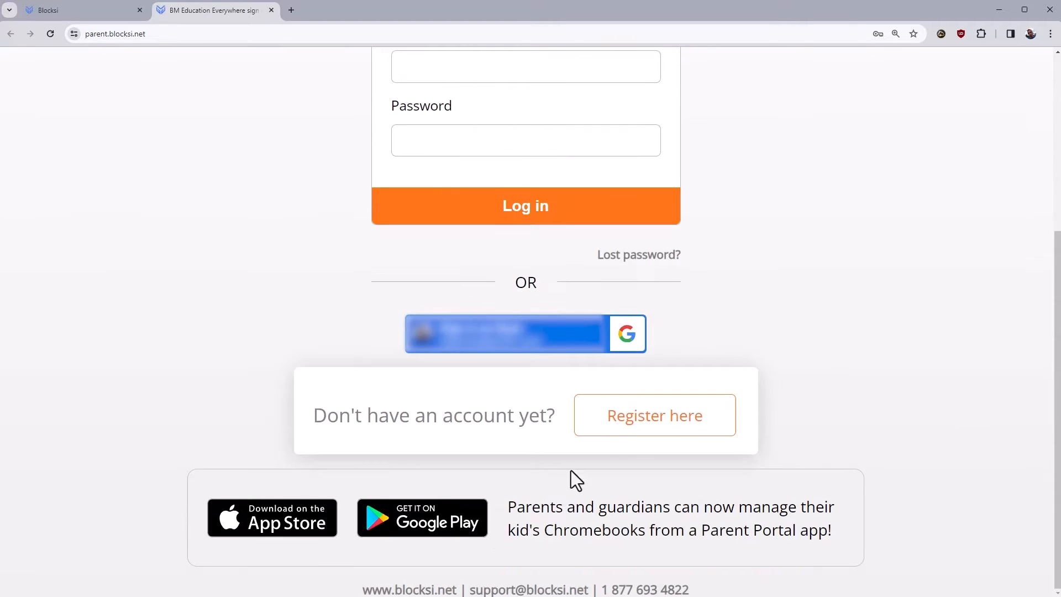
Step: Open the Create a Blocksi account form and scroll through its fields
click(656, 428)
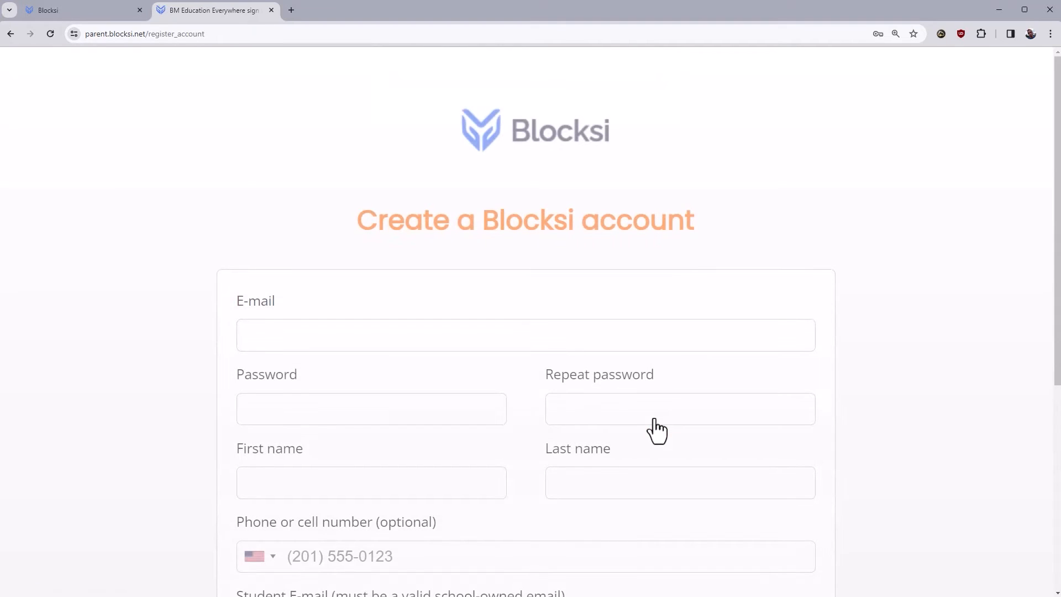
scroll(654, 418, down, 4)
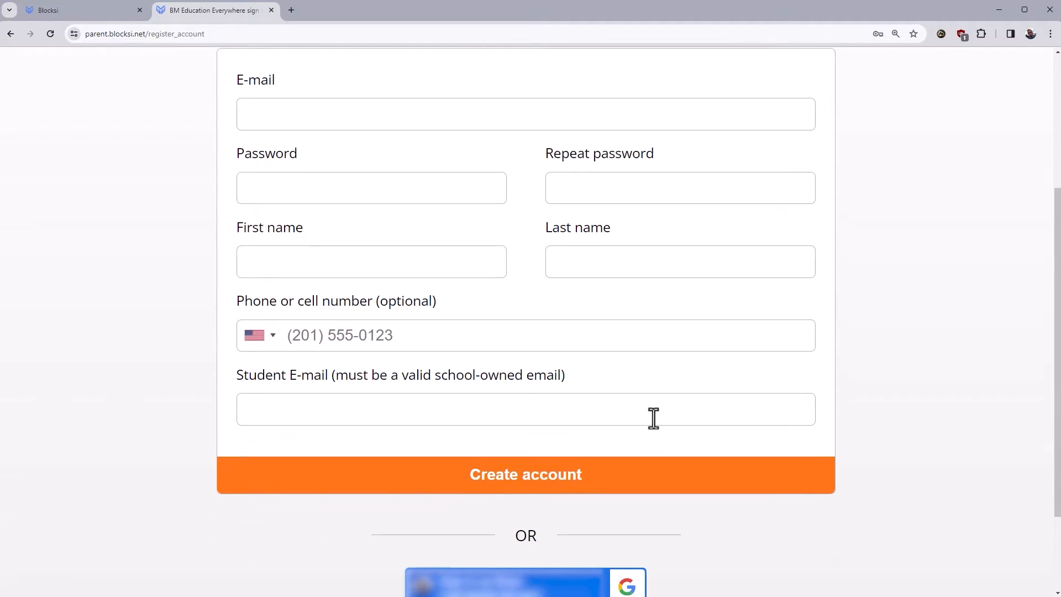
scroll(654, 418, down, 2)
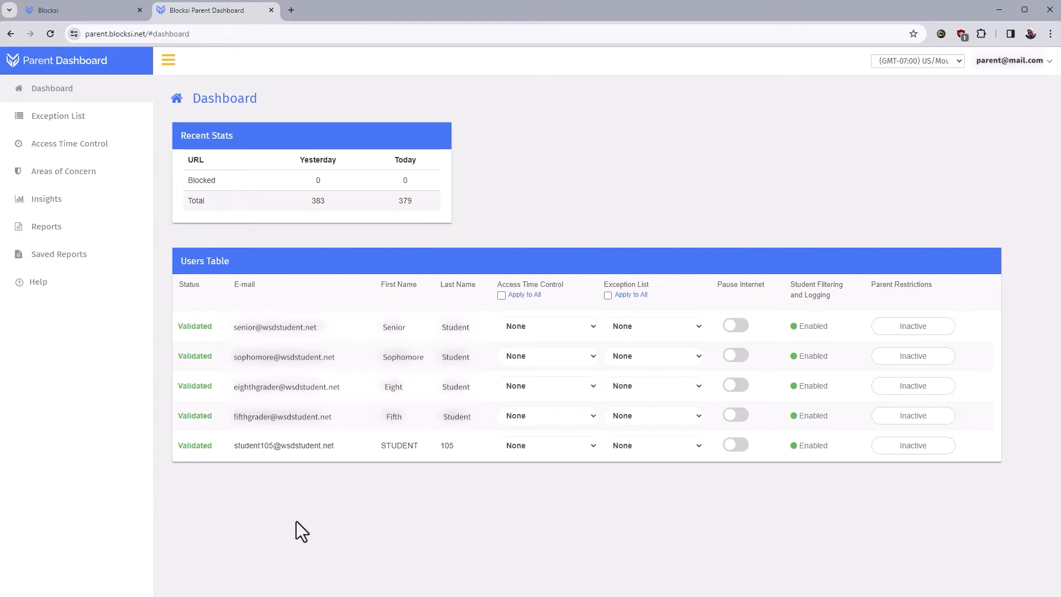
click(1046, 62)
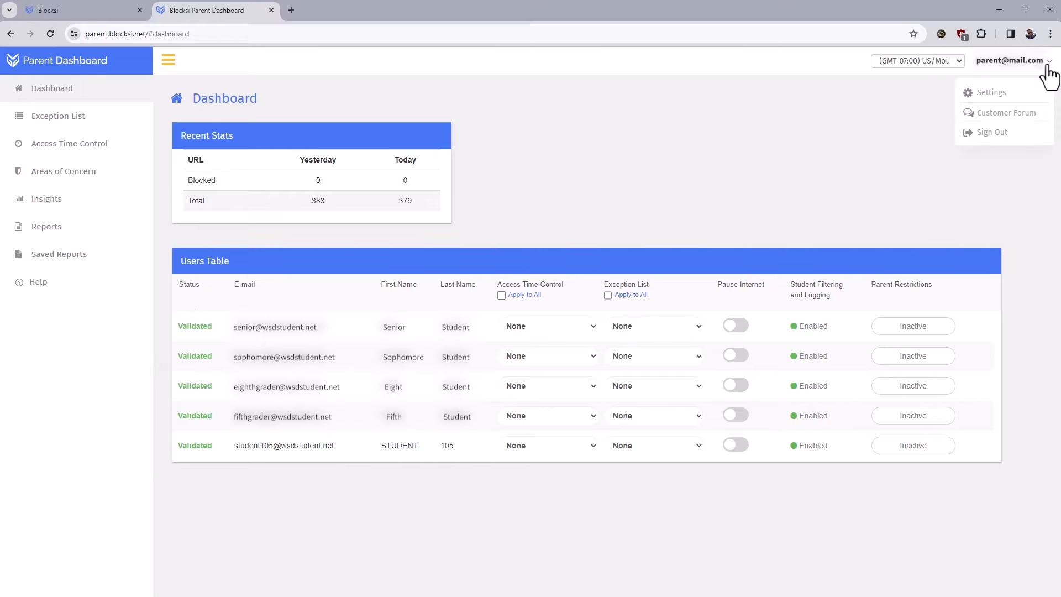
click(994, 95)
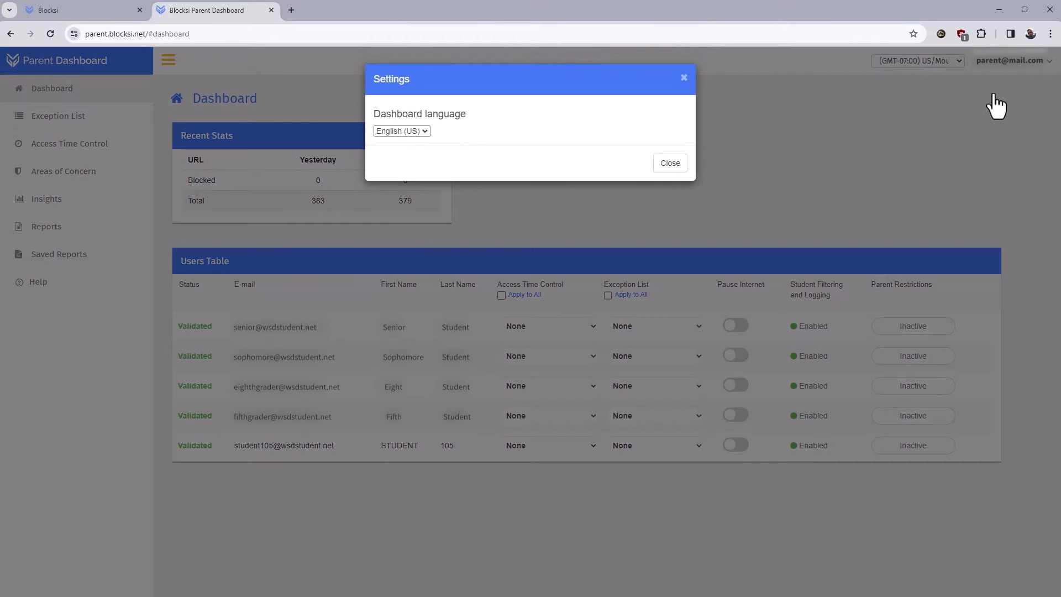
click(427, 132)
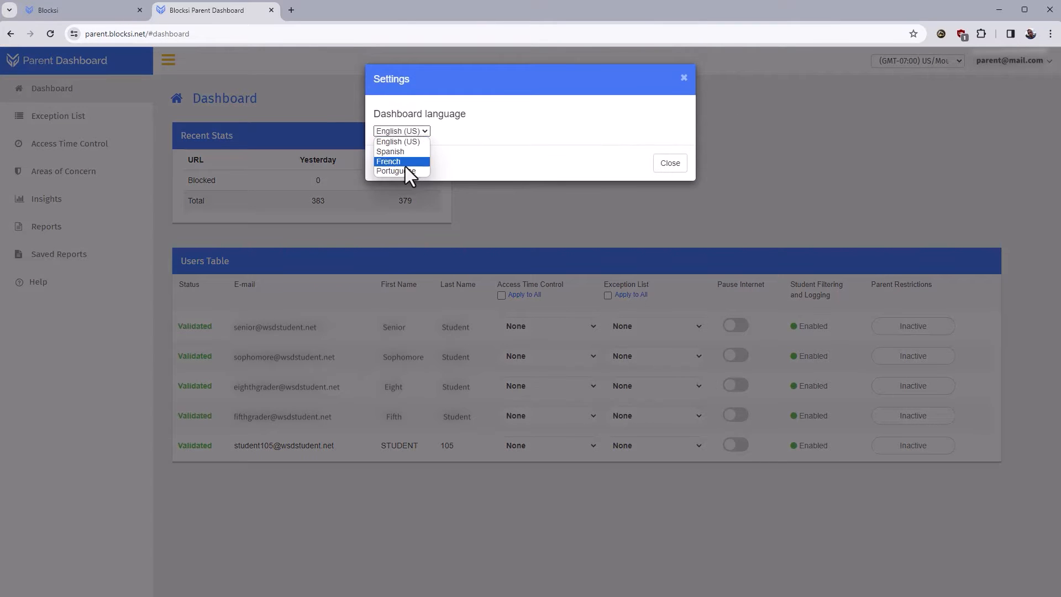
click(397, 134)
click(665, 164)
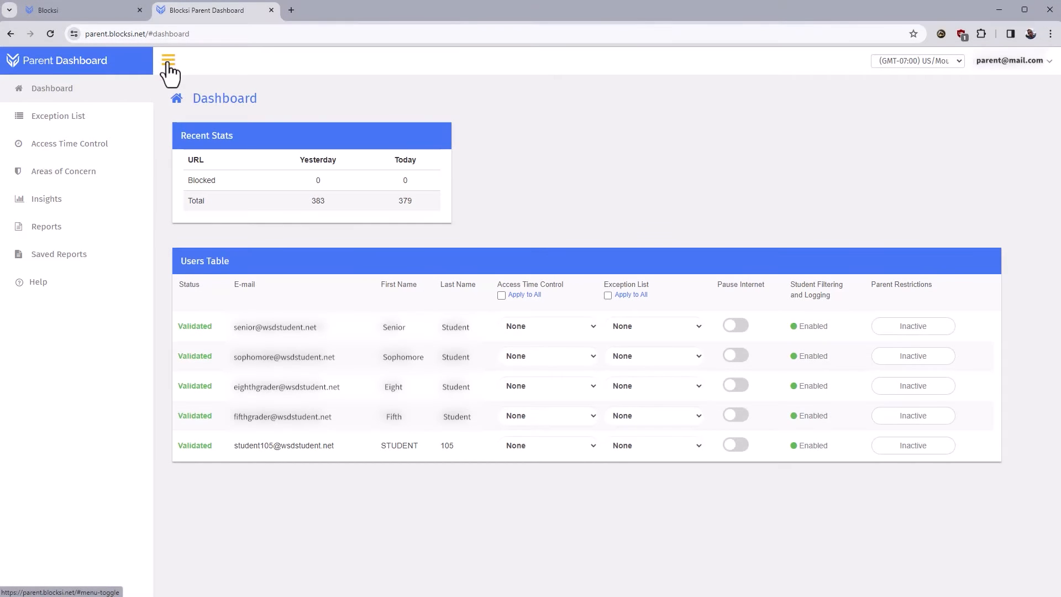
click(168, 63)
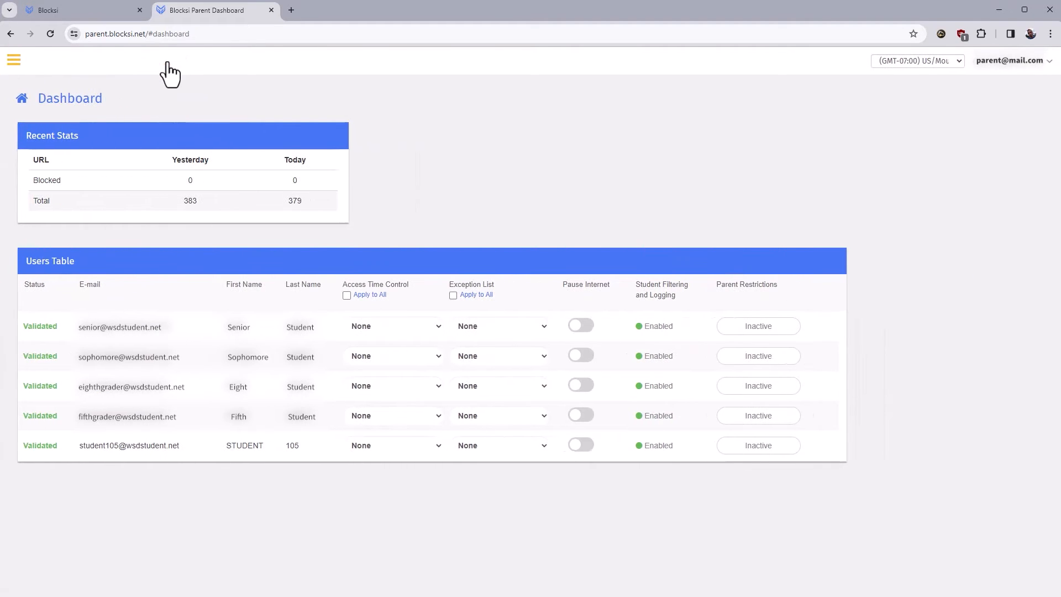
click(13, 61)
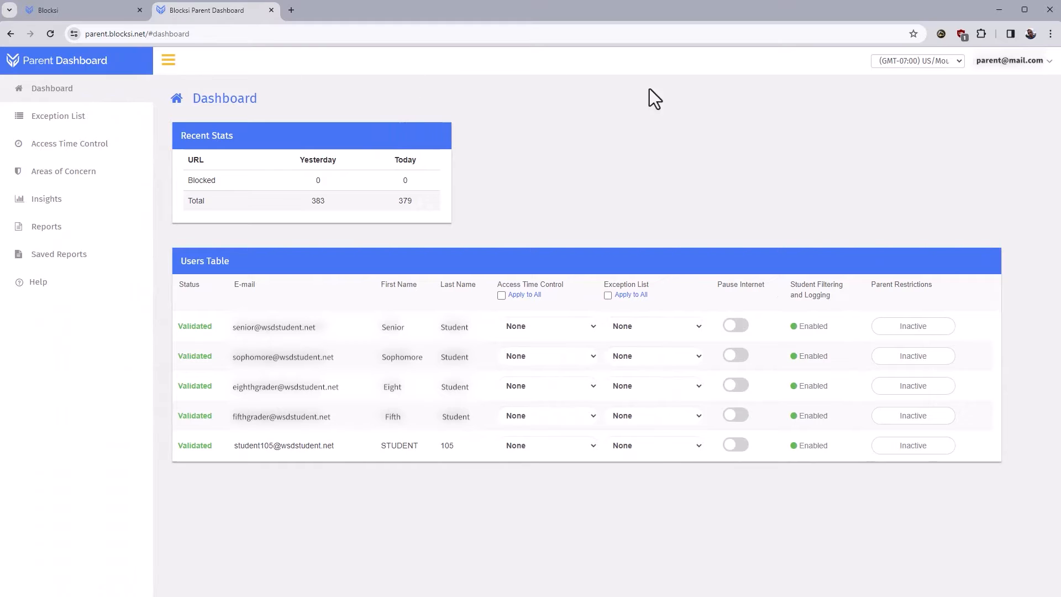
click(959, 62)
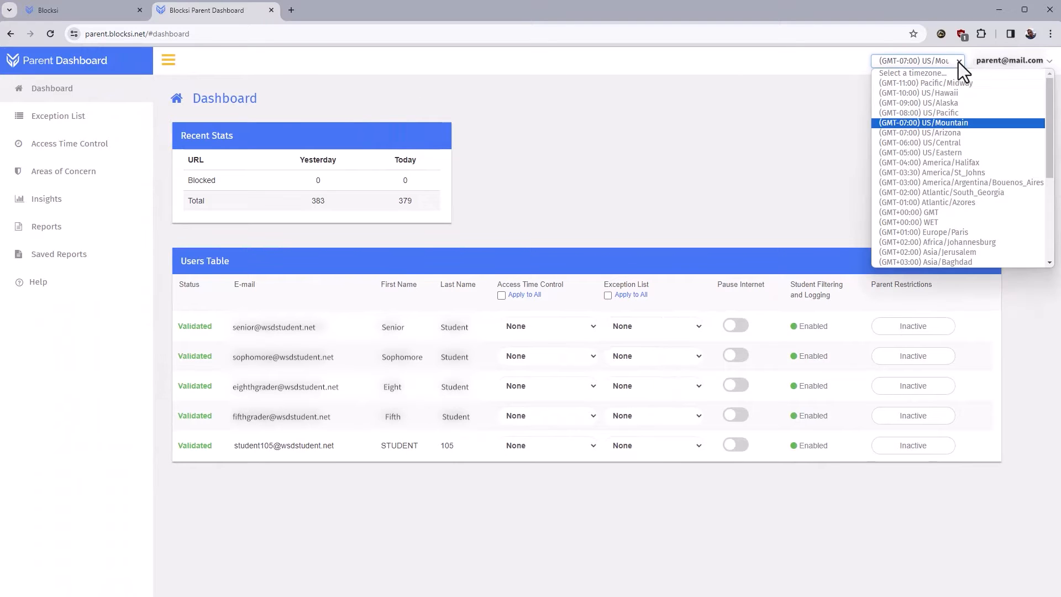
click(941, 123)
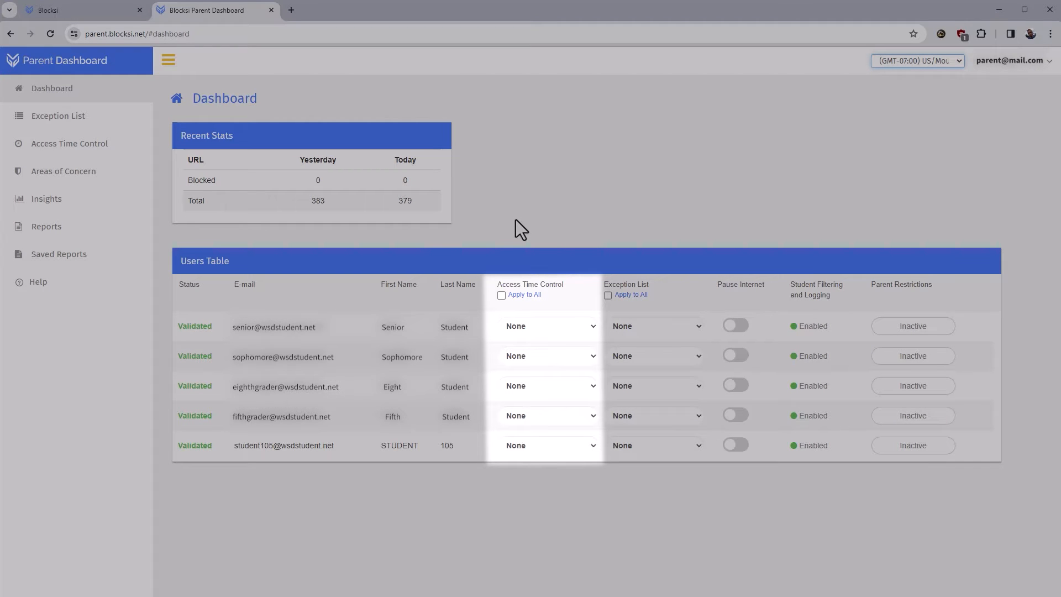
Step: Give all five students the High School access time schedule, then uncheck Apply to All
click(581, 324)
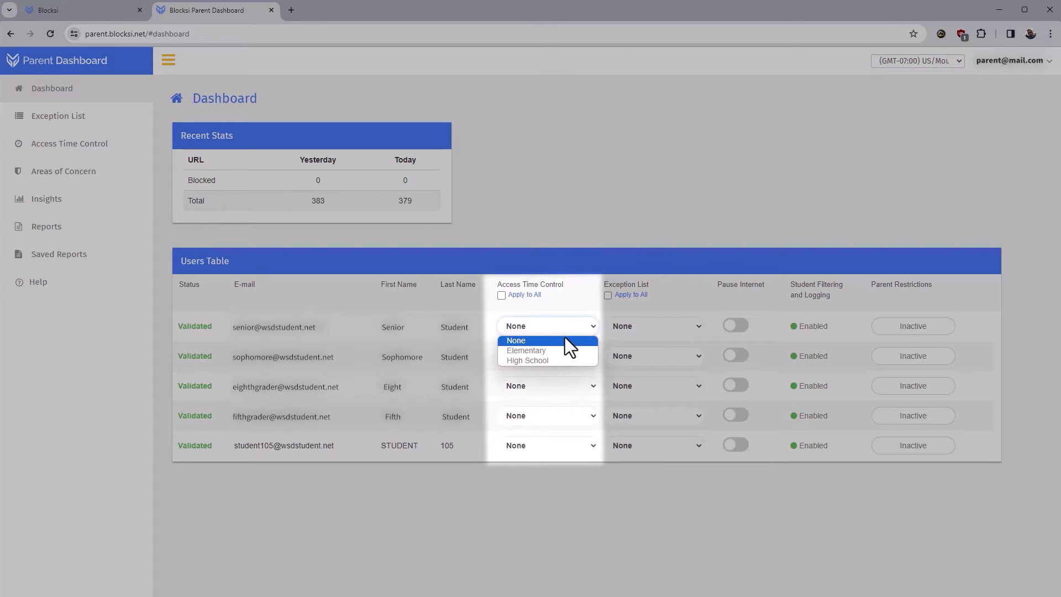
click(562, 356)
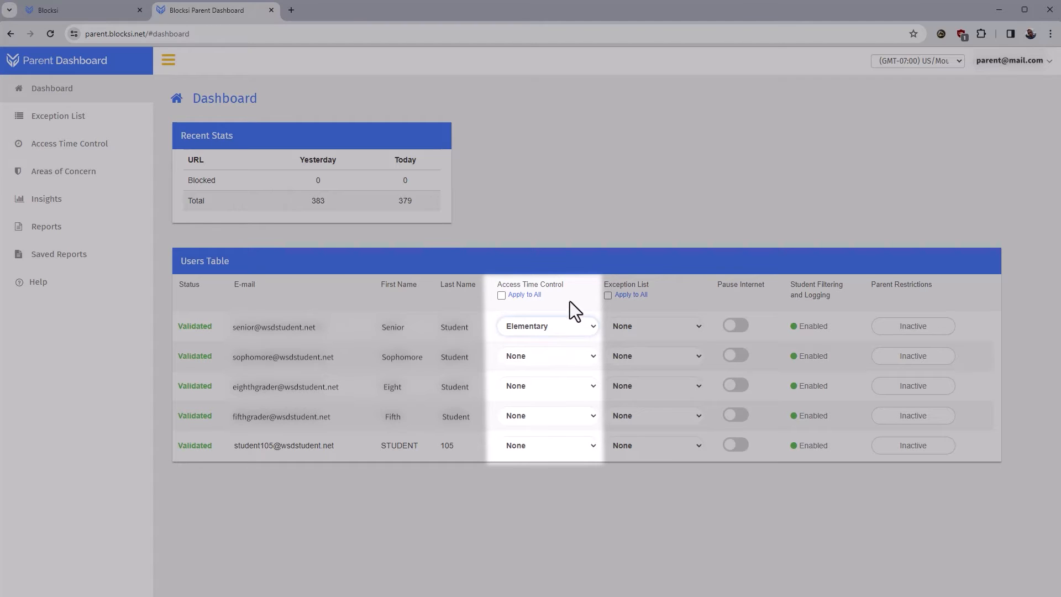
click(501, 295)
click(542, 327)
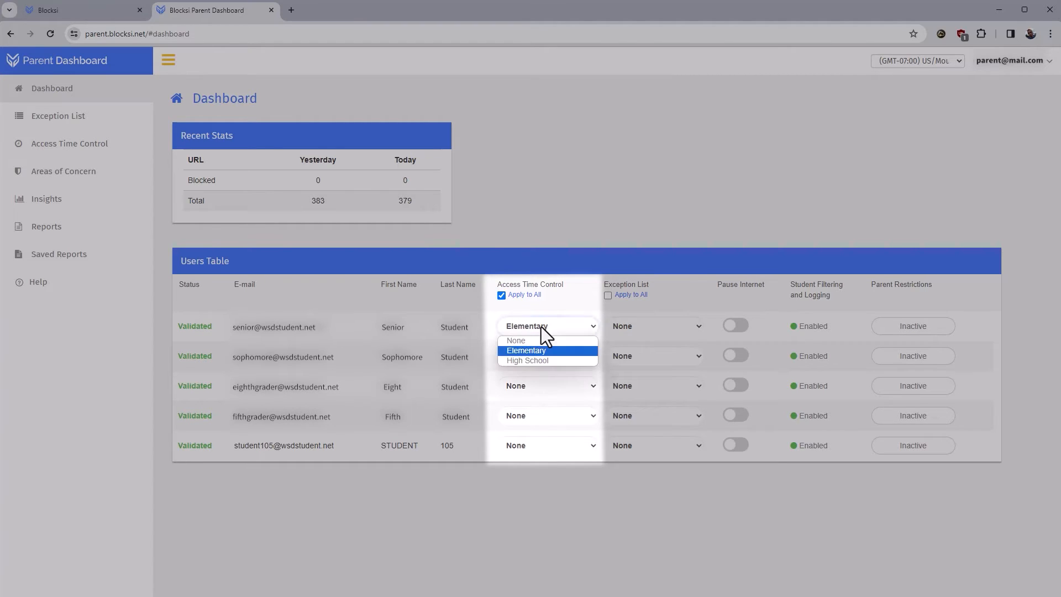
click(540, 363)
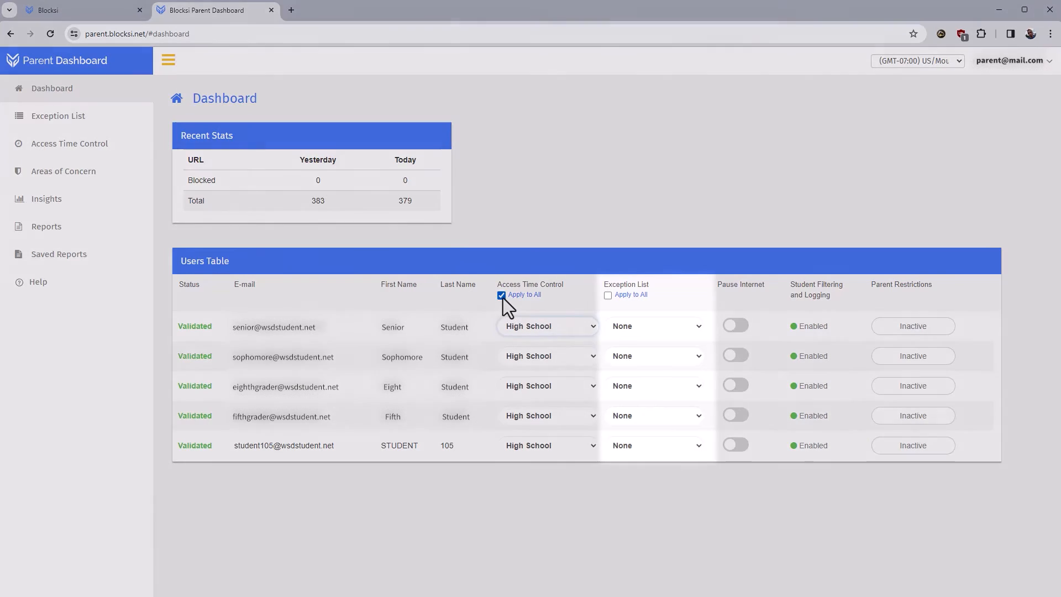
click(501, 295)
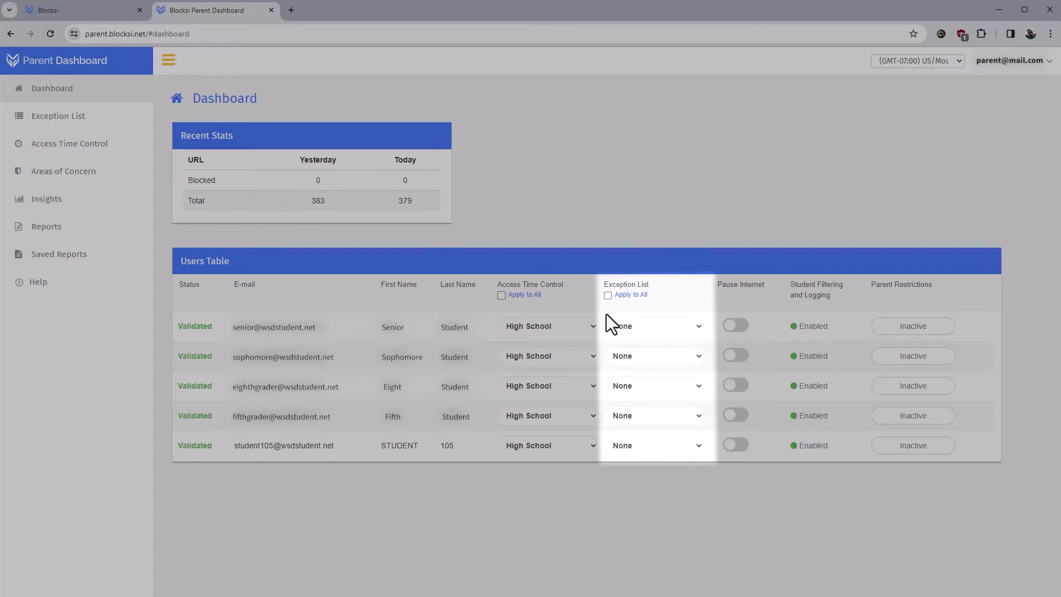
Step: Assign Homework to the senior and No YouTube to the sophomore; toggle Pause Internet on and off
click(664, 330)
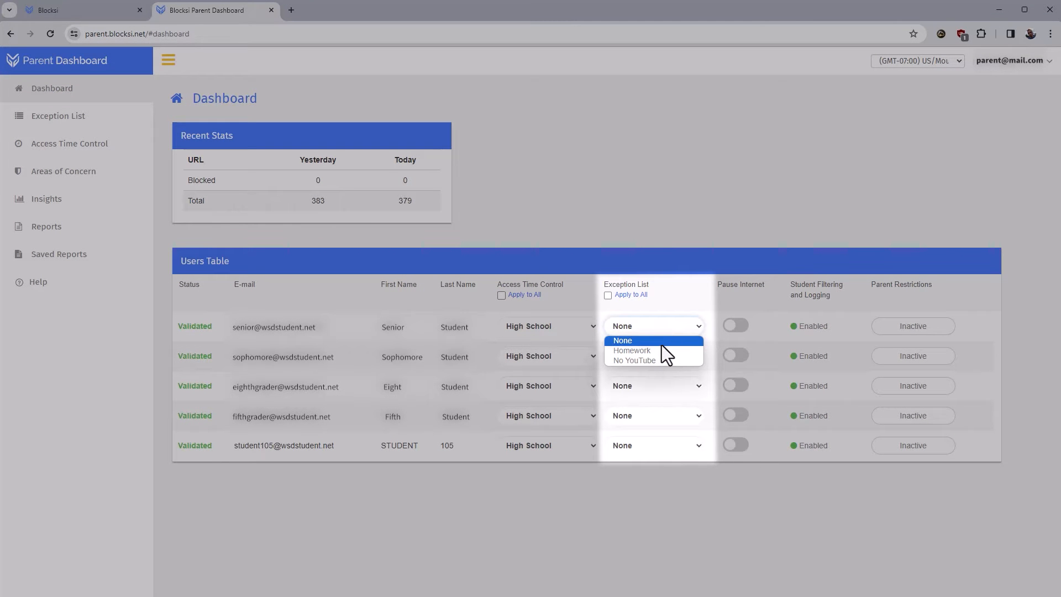
click(660, 352)
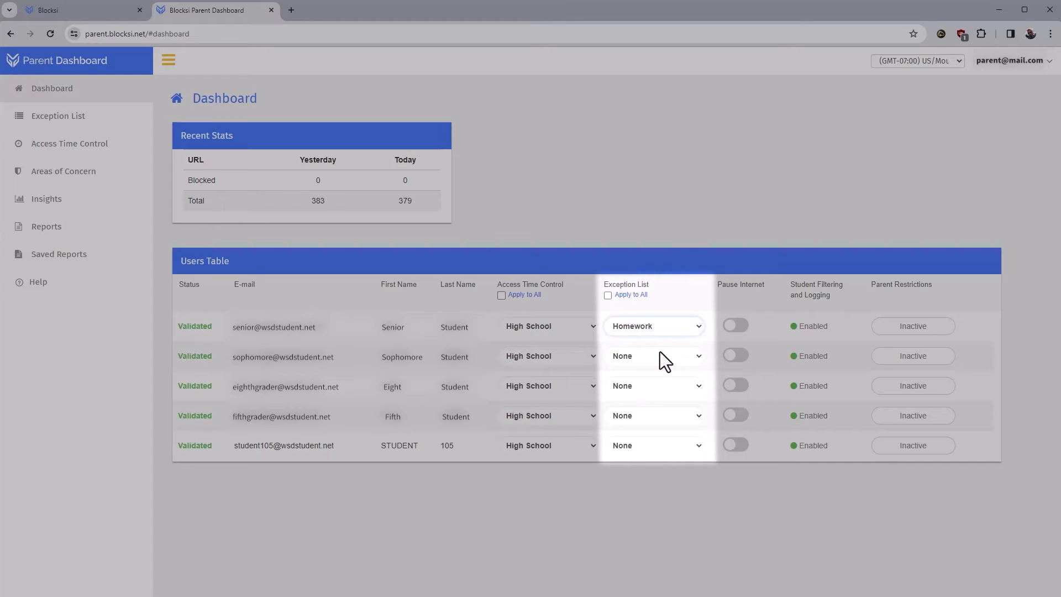
click(660, 354)
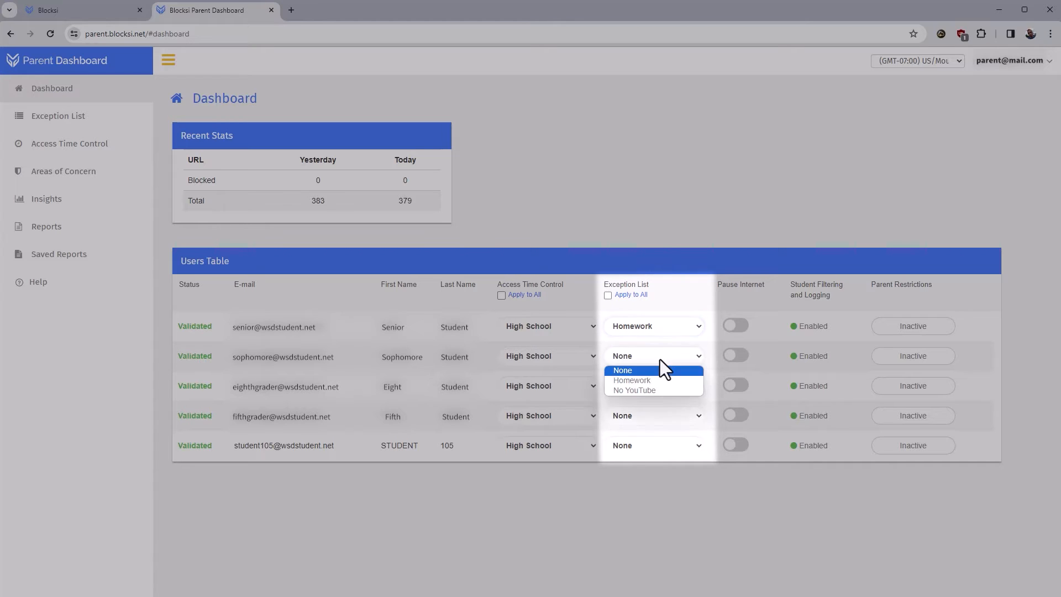
click(657, 389)
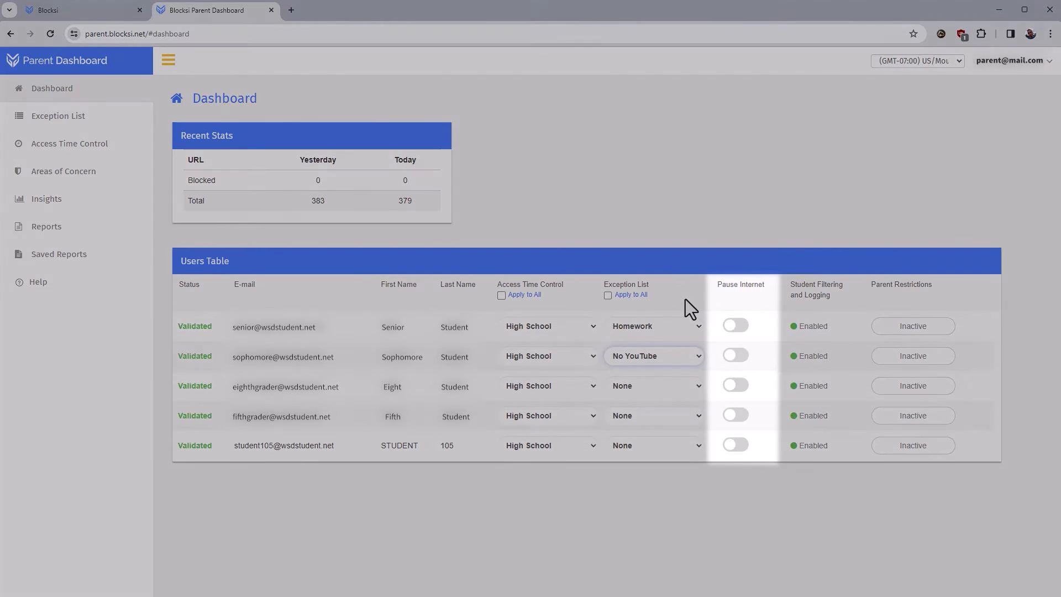
click(734, 327)
click(740, 329)
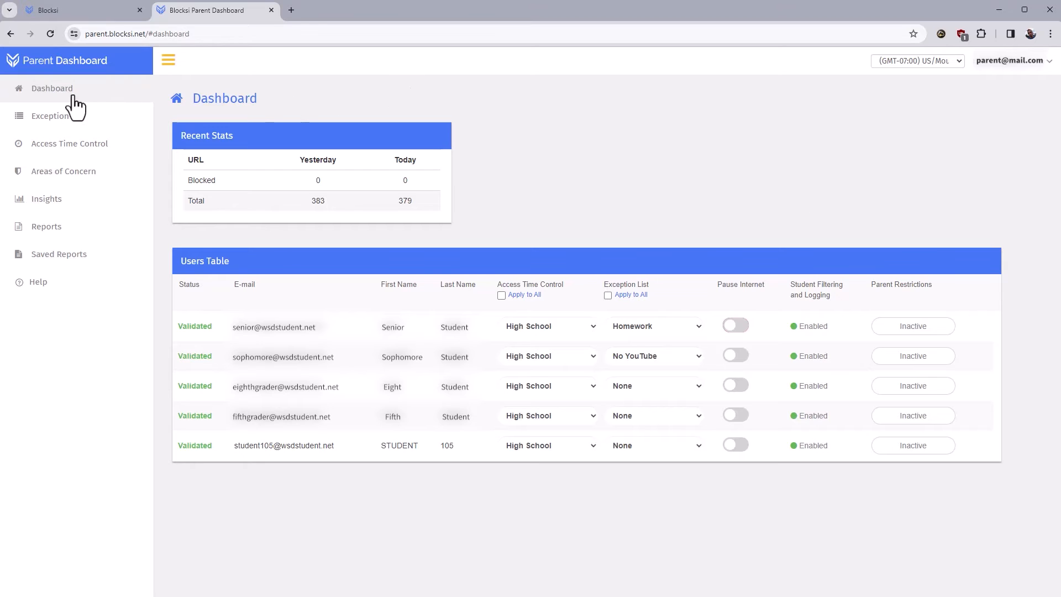
Step: Create a new exception list named 'Blocked Sites' on the Exception List page
click(56, 131)
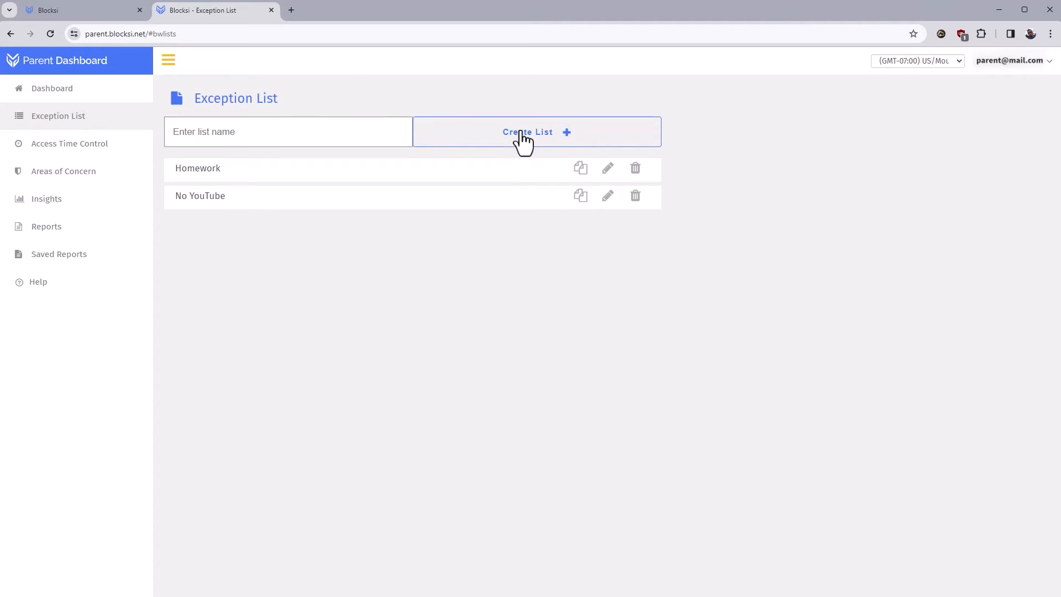
click(308, 133)
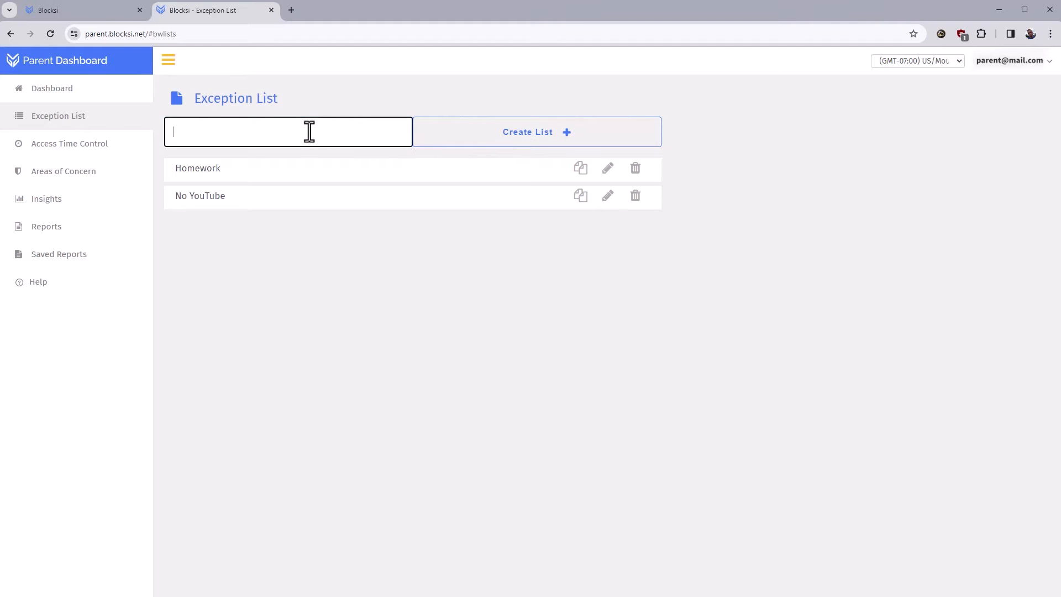
text(Blocked Sites)
click(507, 138)
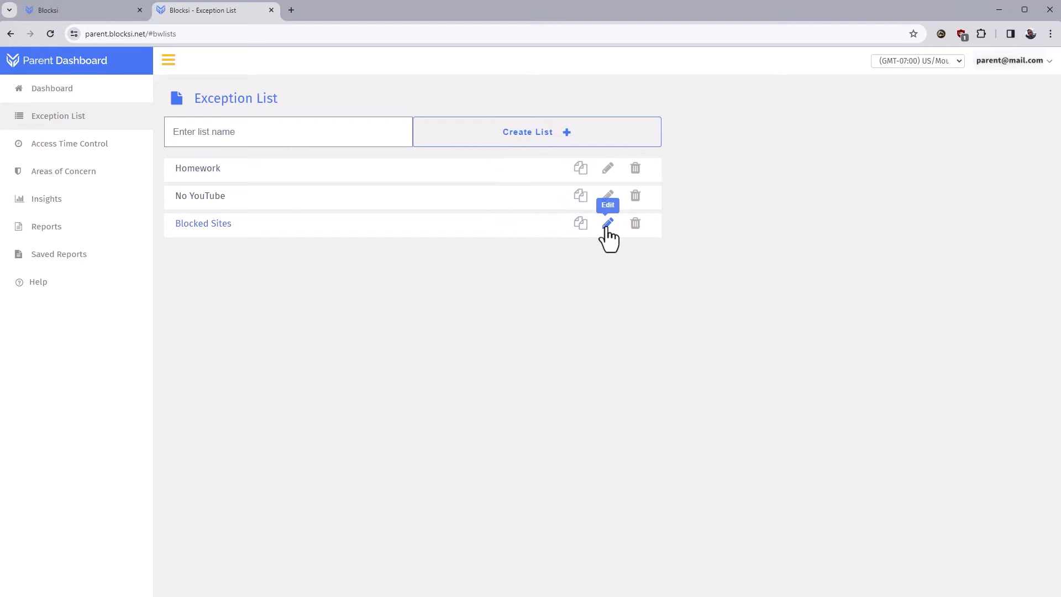
Step: Add youtube.com and ksl.com to the Blocked Sites list, then return to the Dashboard
click(608, 224)
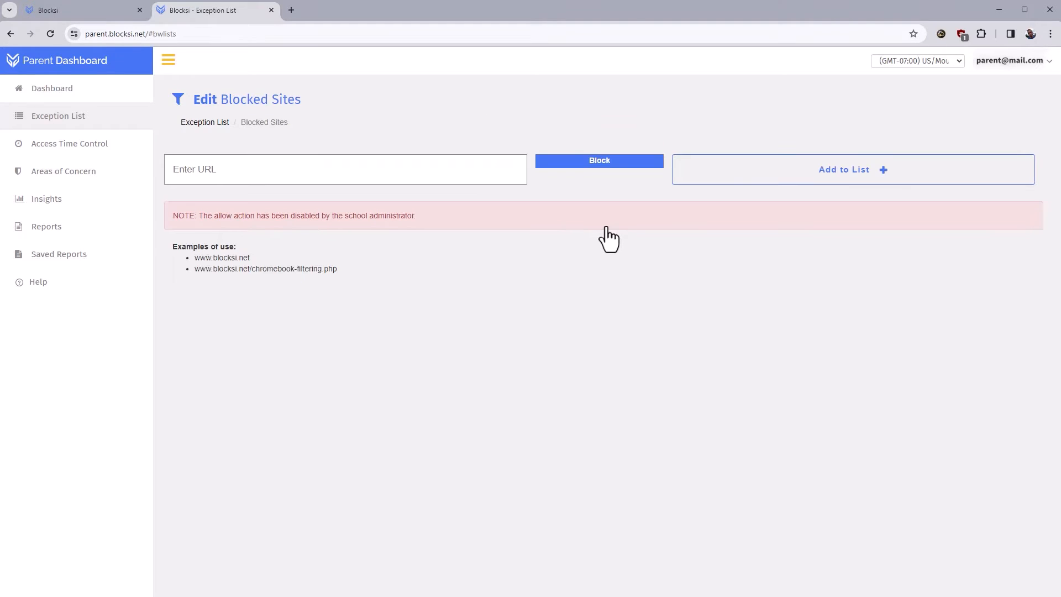
click(275, 175)
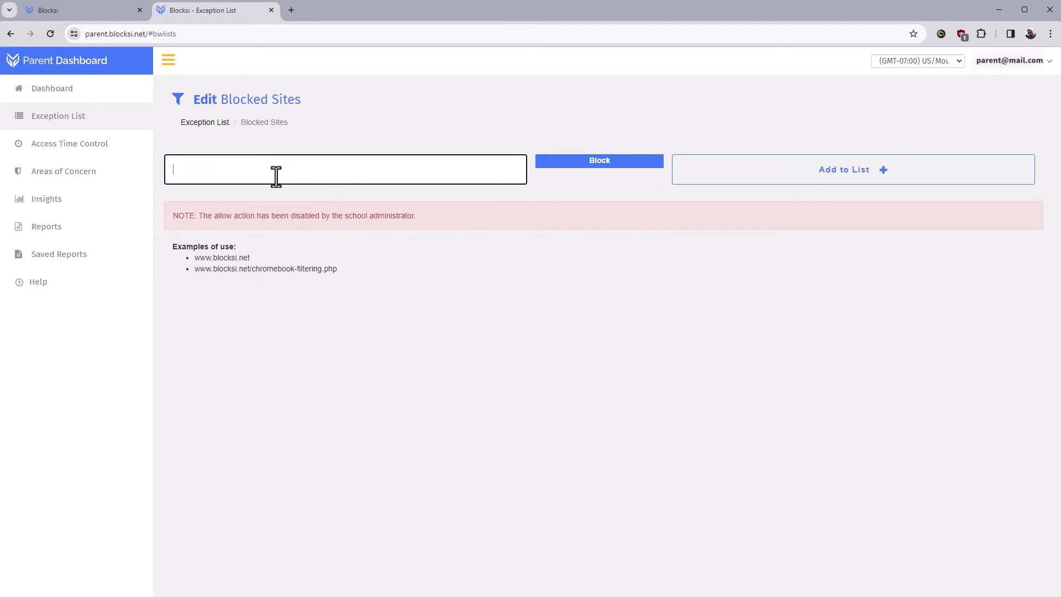
text(youtube.com)
click(843, 179)
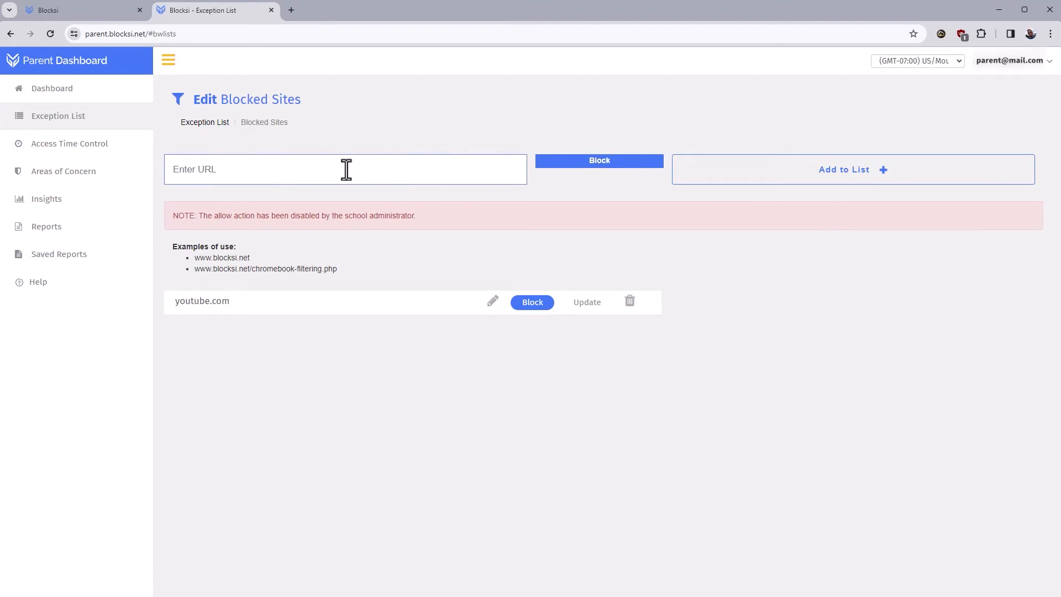
click(231, 169)
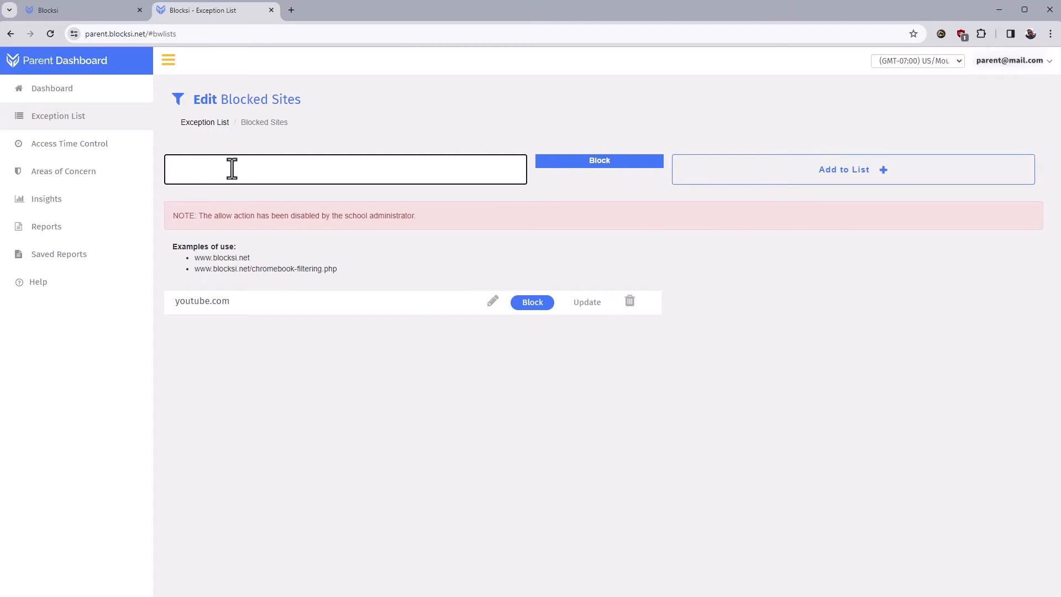
text(ksl.com)
click(765, 178)
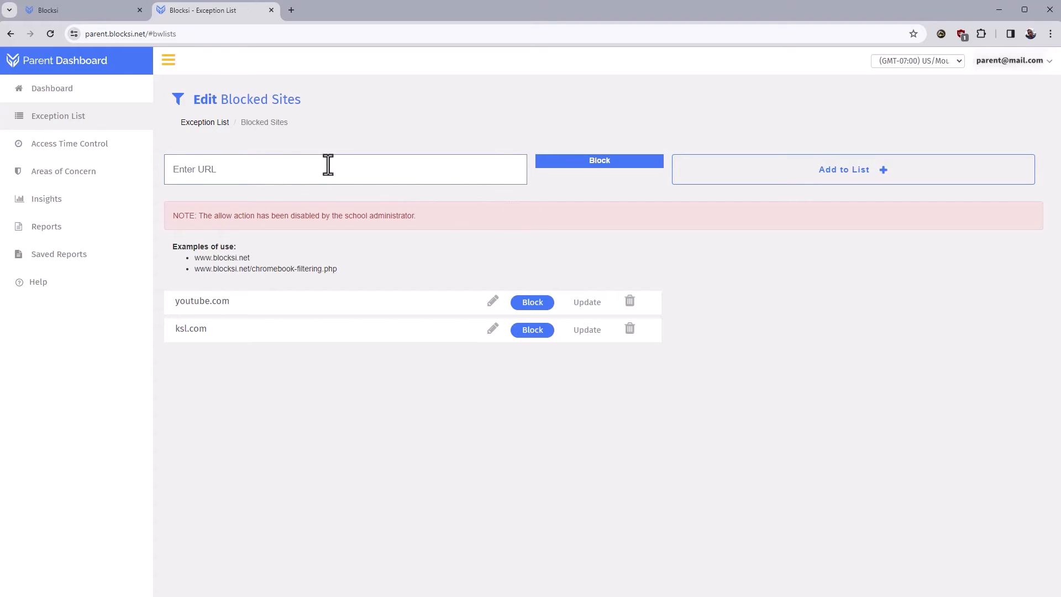
click(52, 93)
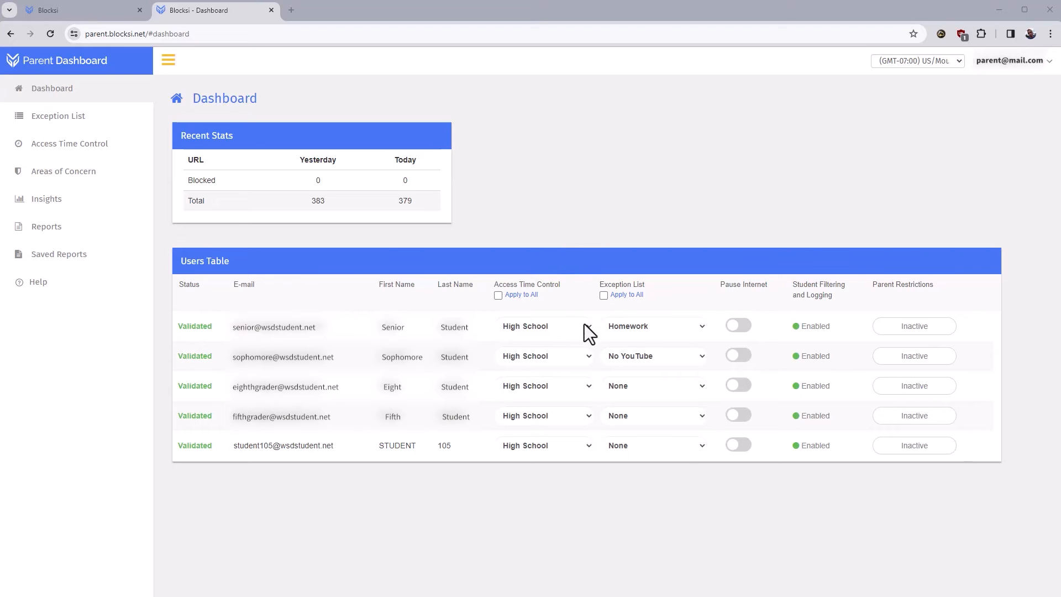
Step: Assign the Blocked Sites exception list to both the senior and sophomore students
click(676, 330)
click(633, 369)
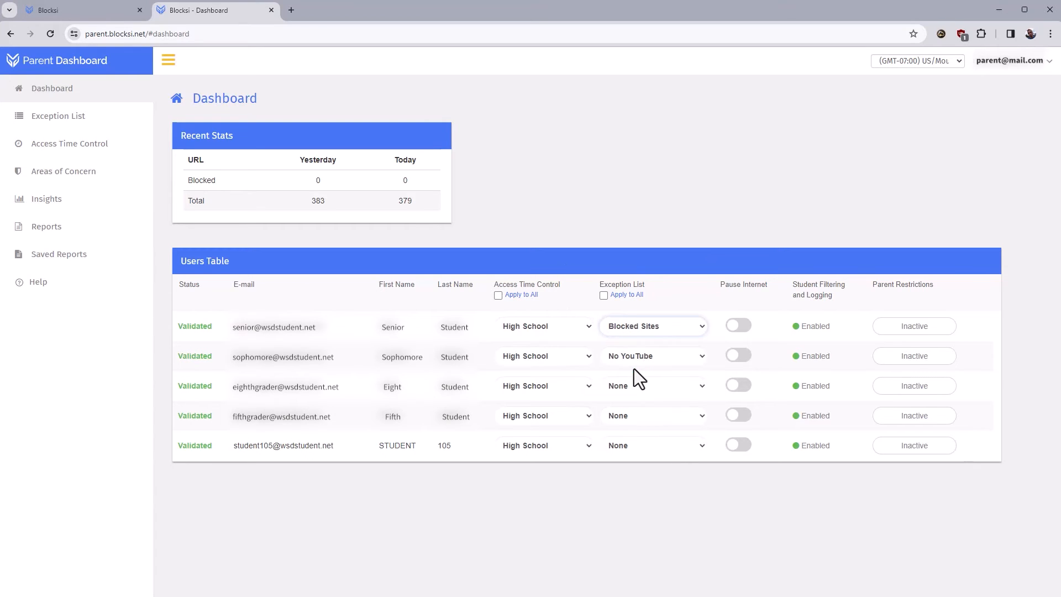
click(697, 356)
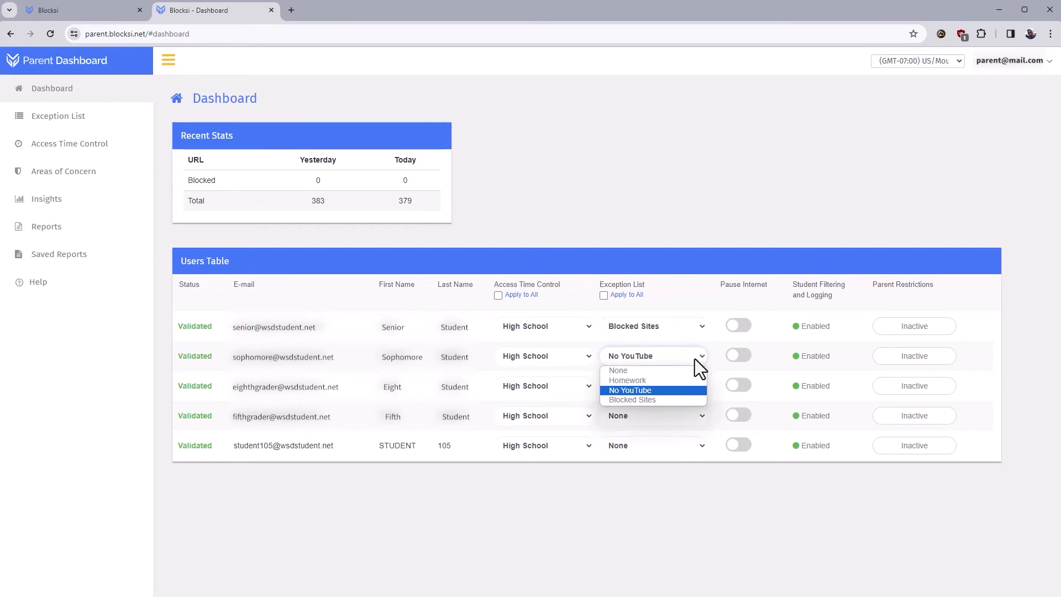
click(649, 400)
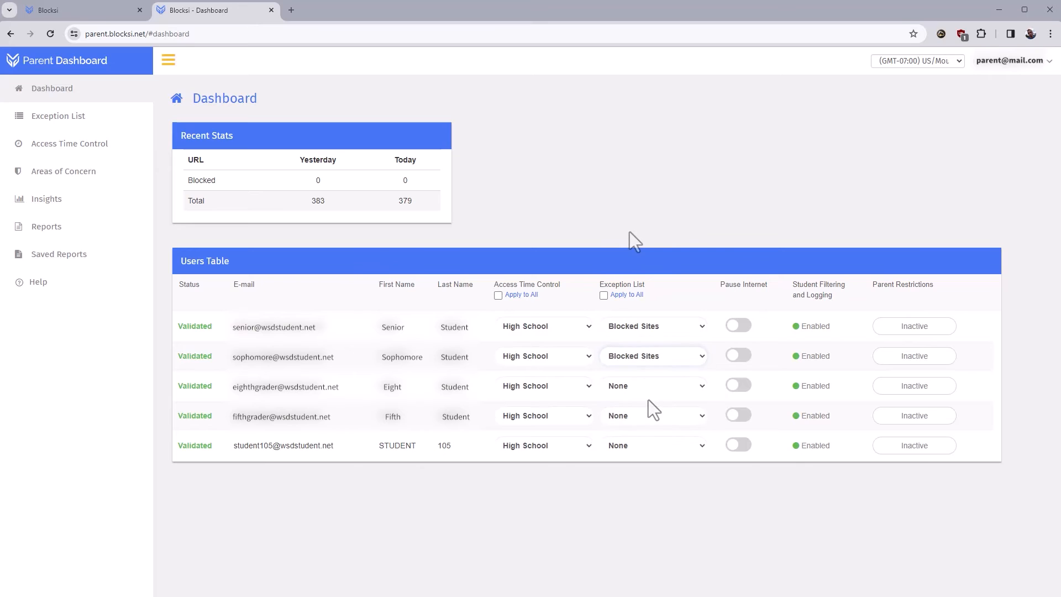
click(83, 147)
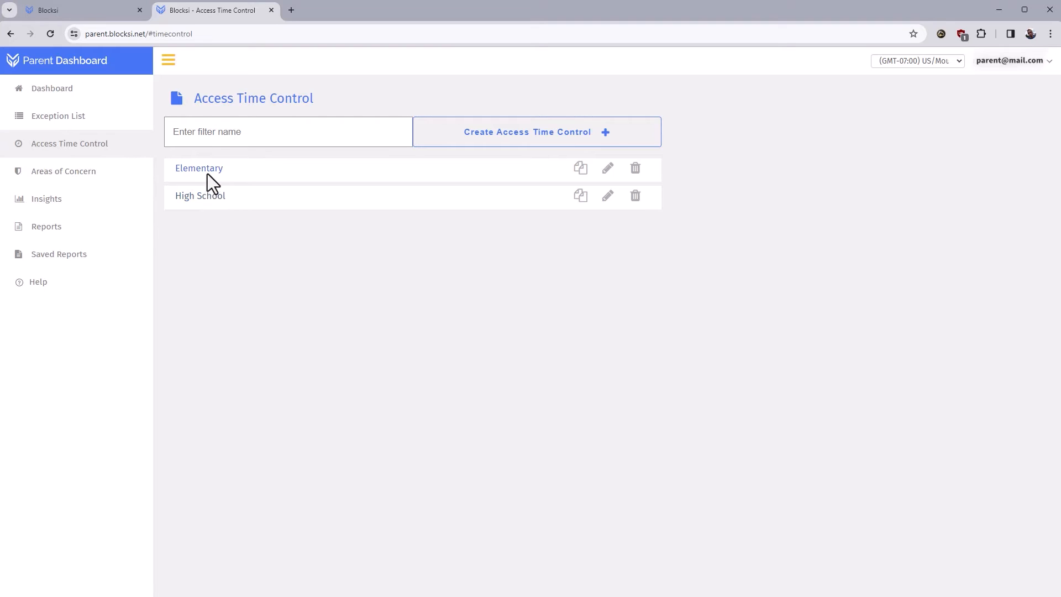
Step: Create a 'Jr. High' access time control and open it for editing
click(243, 132)
click(243, 133)
text(Jr. High)
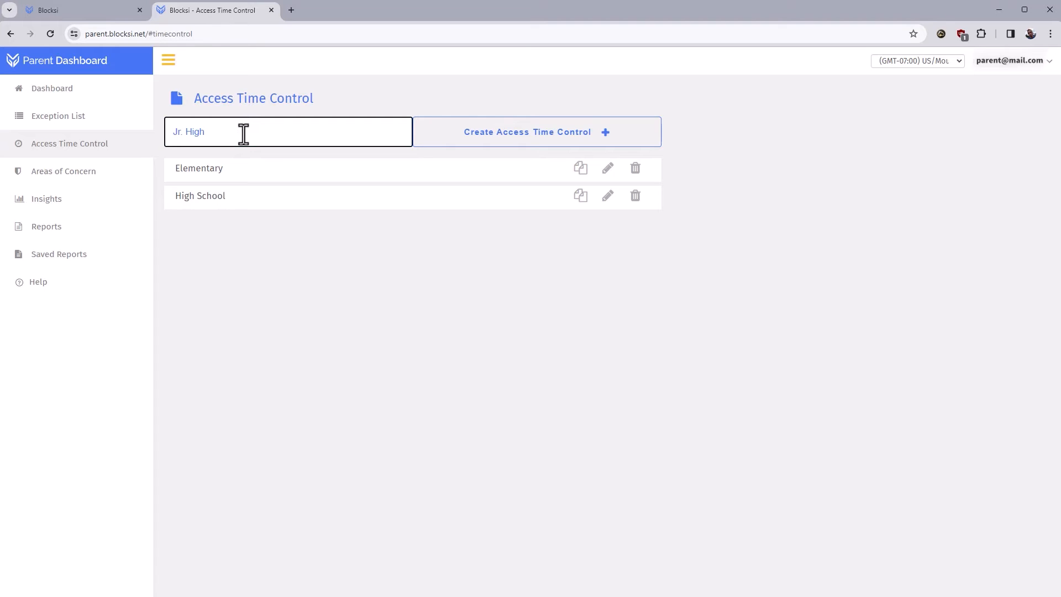
click(511, 141)
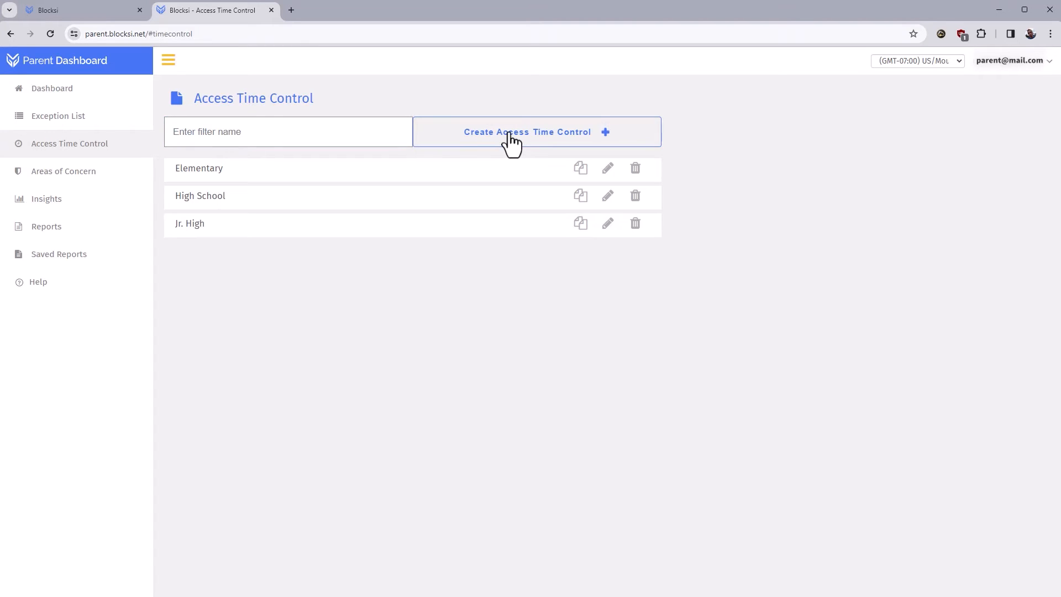
click(608, 223)
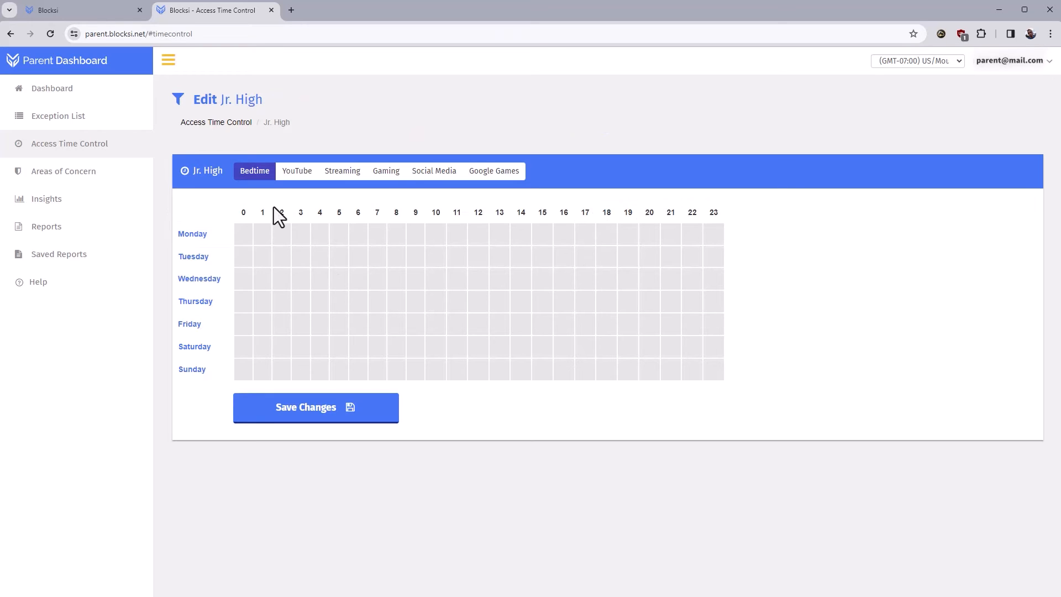
Step: Look at the Jr. High YouTube schedule tab, then return to the Bedtime grid
click(297, 176)
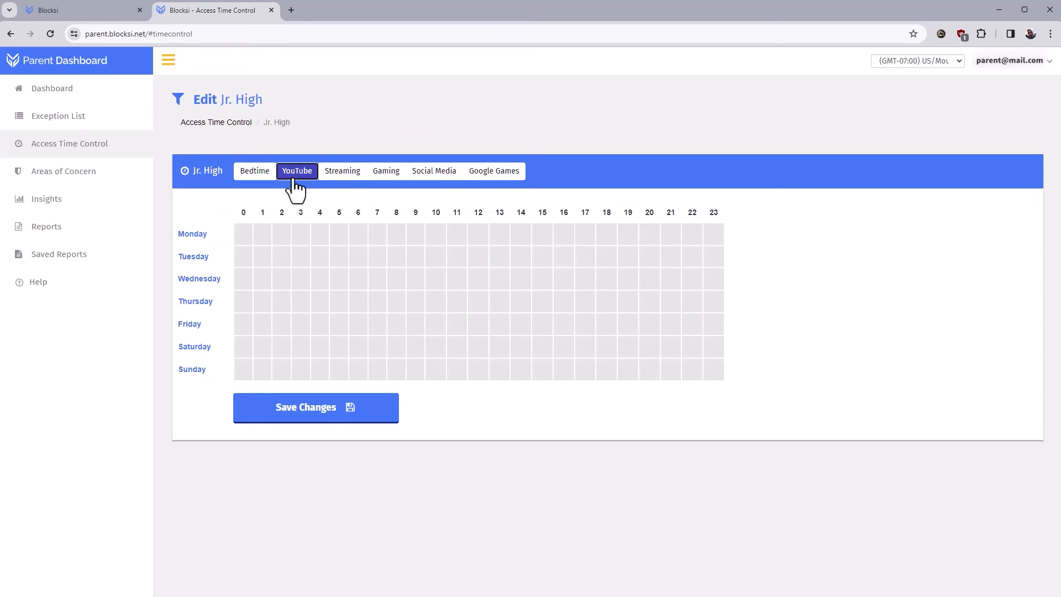
click(264, 178)
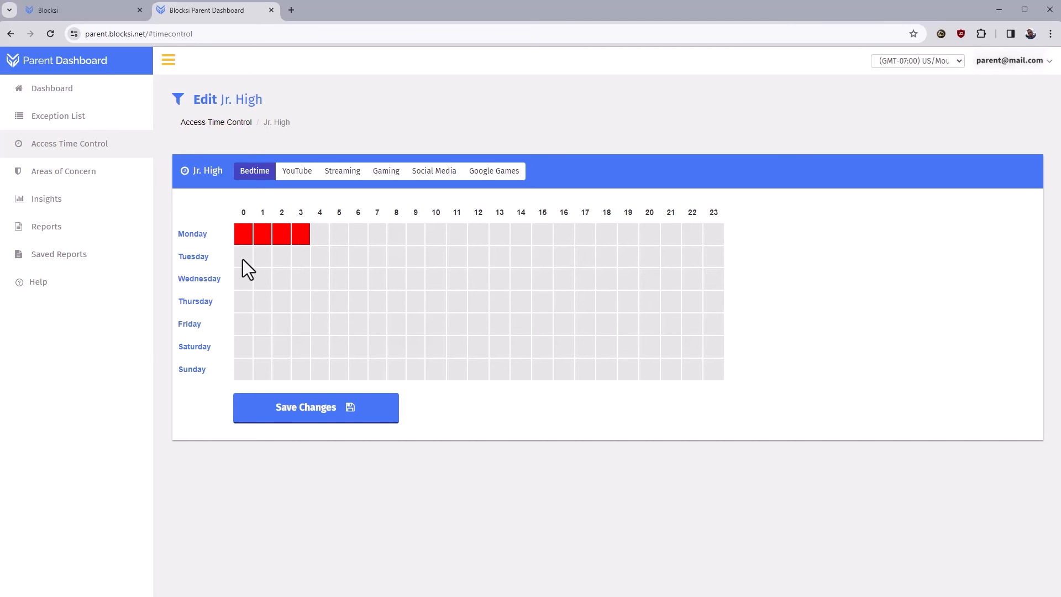
Step: Block hours 0–5 and 20–23 every day in the Jr. High bedtime grid and save
drag(243, 260, 306, 374)
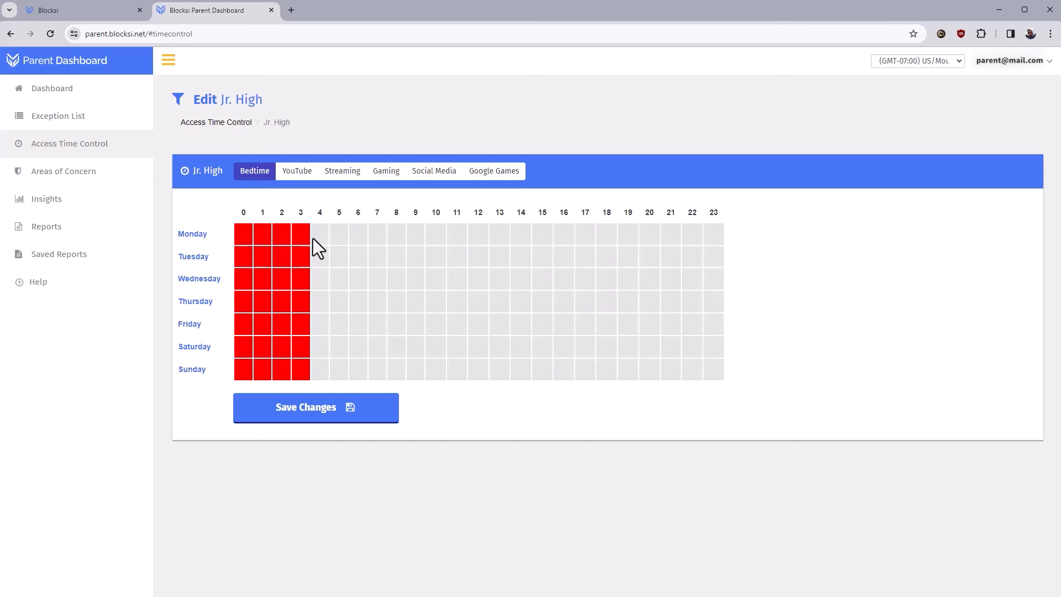
drag(316, 237, 347, 379)
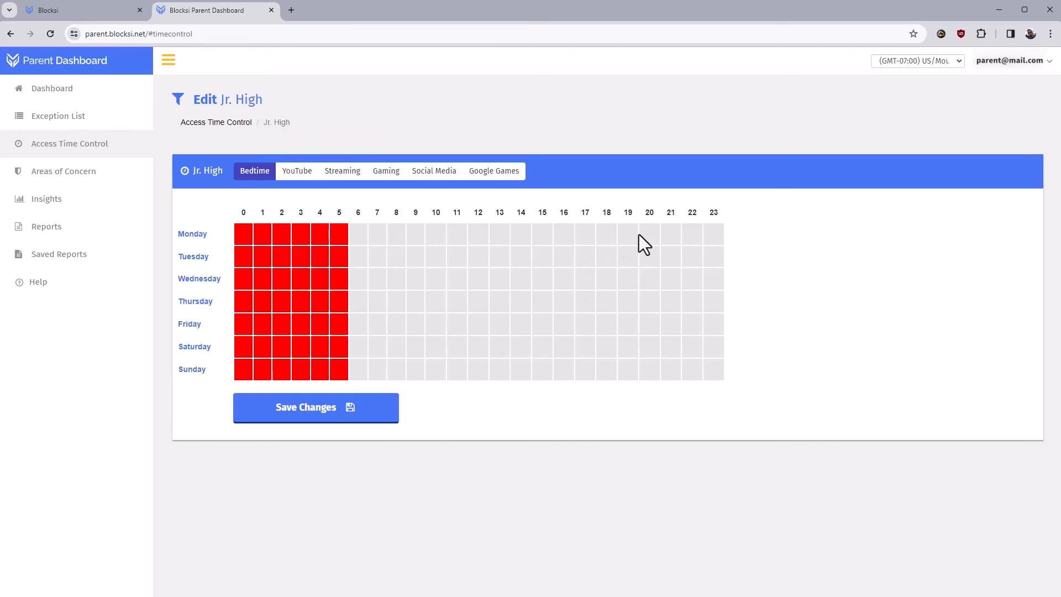
drag(656, 286, 715, 380)
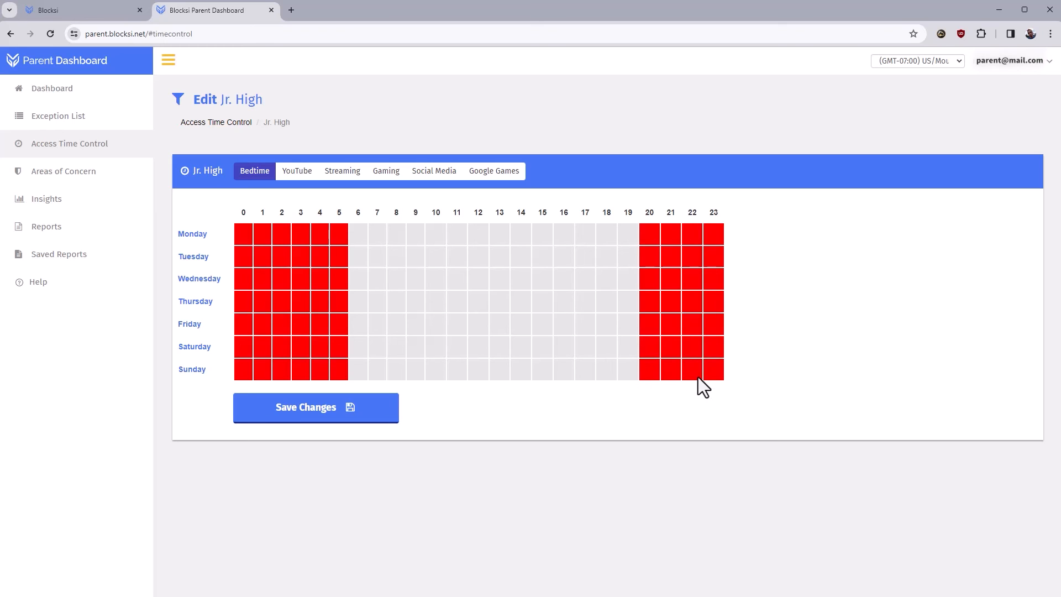
click(321, 418)
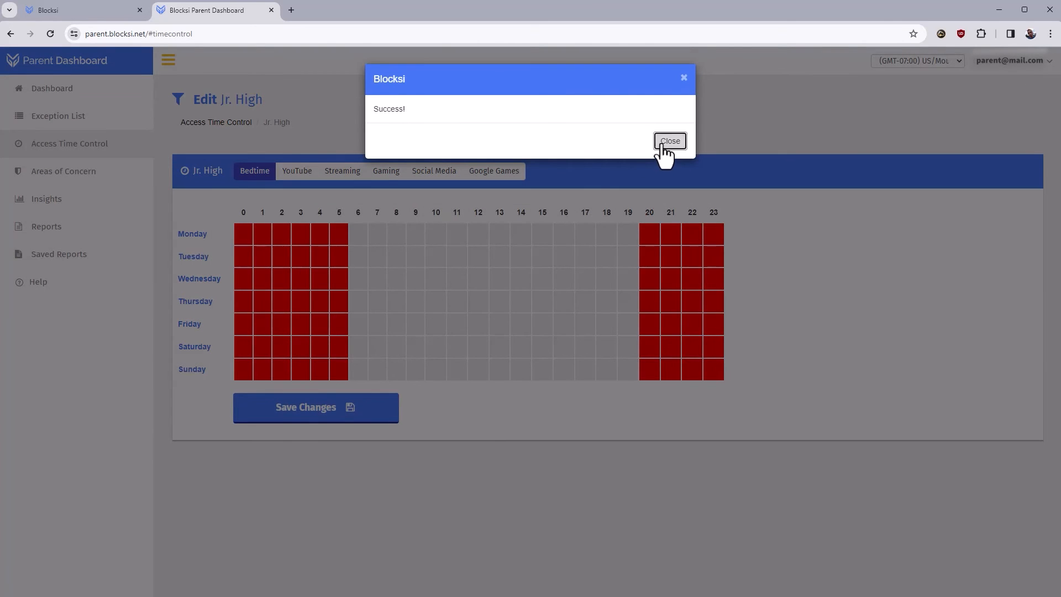
click(664, 145)
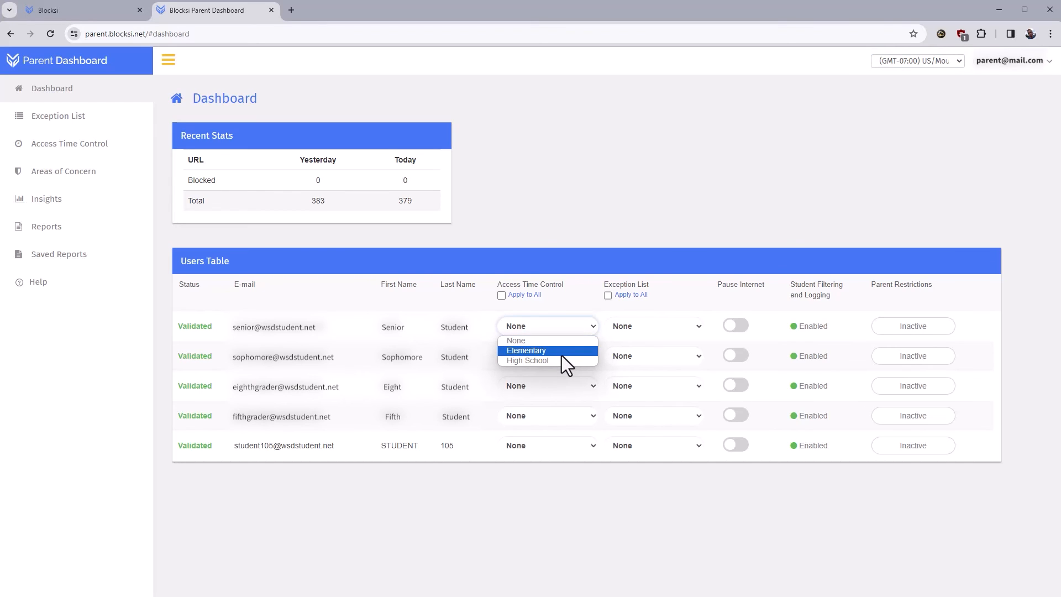
Step: Set the first student's access time control to Elementary, apply it to all students, and open Areas of Concern
click(562, 356)
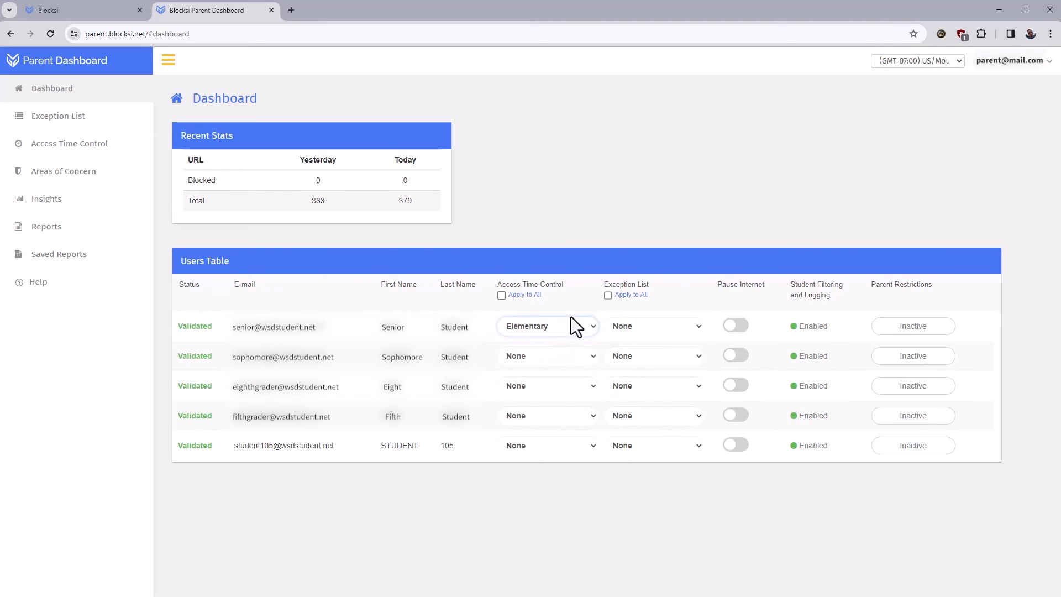
click(501, 295)
click(62, 175)
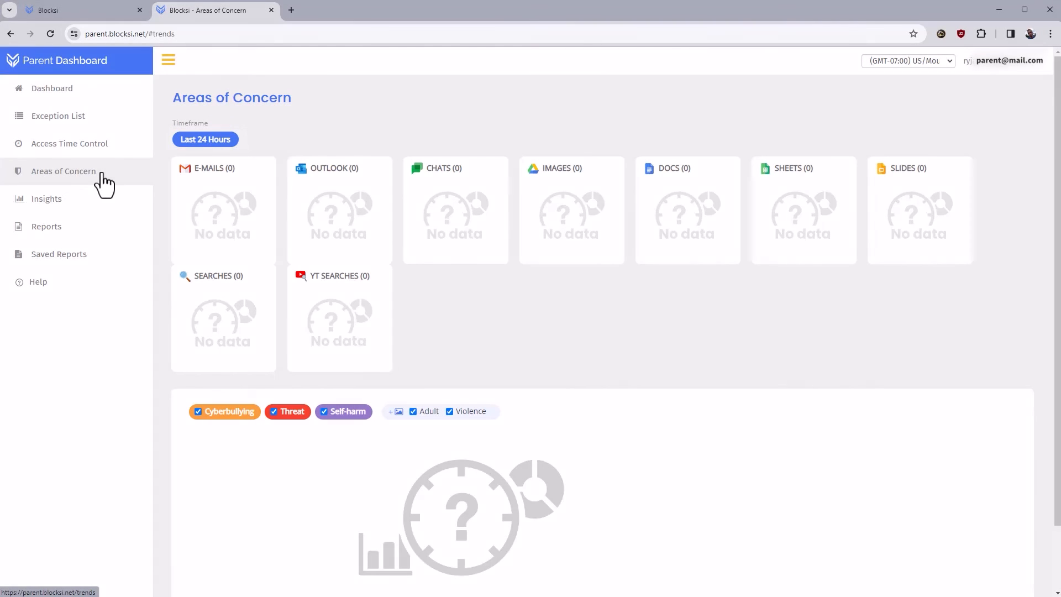
Step: Open Insights to view the last-24-hours web analytics, led by mail.google.com with 28 hits
click(43, 200)
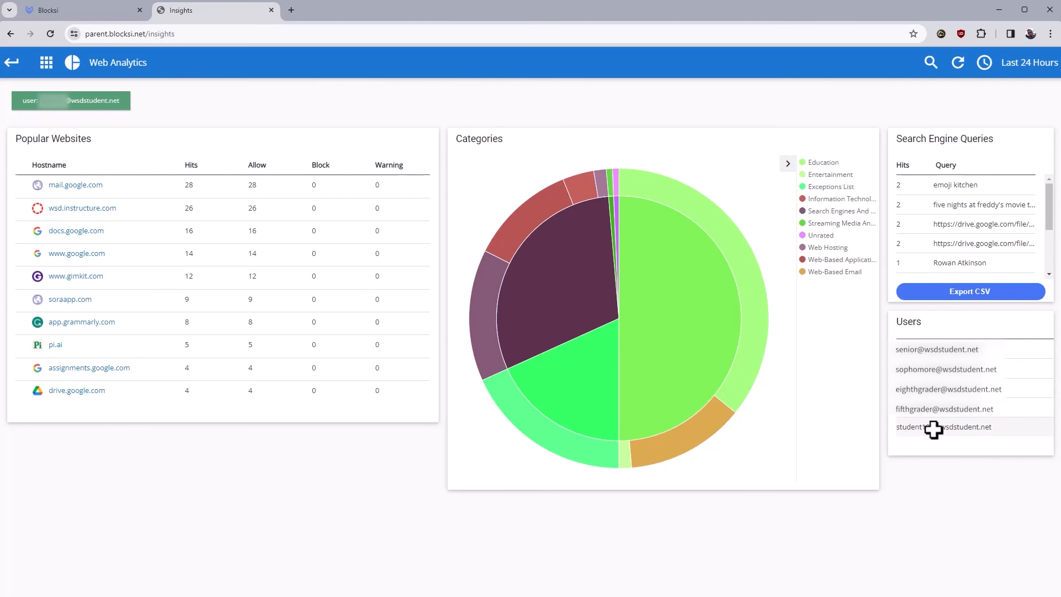
Step: View YouTube analytics for the last student over the last 30 days, then return to the dashboard
click(933, 430)
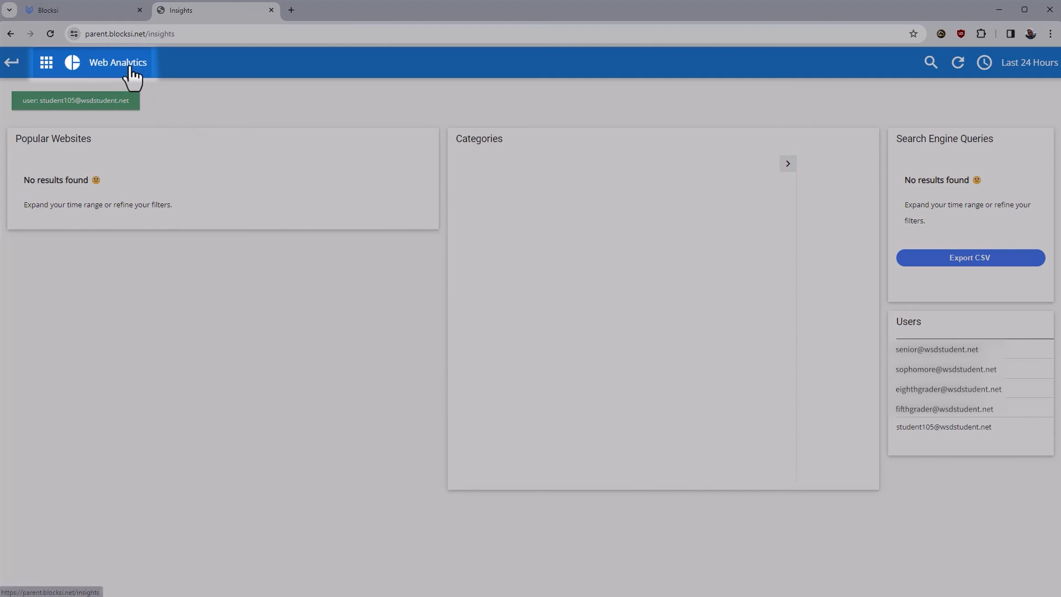
click(129, 68)
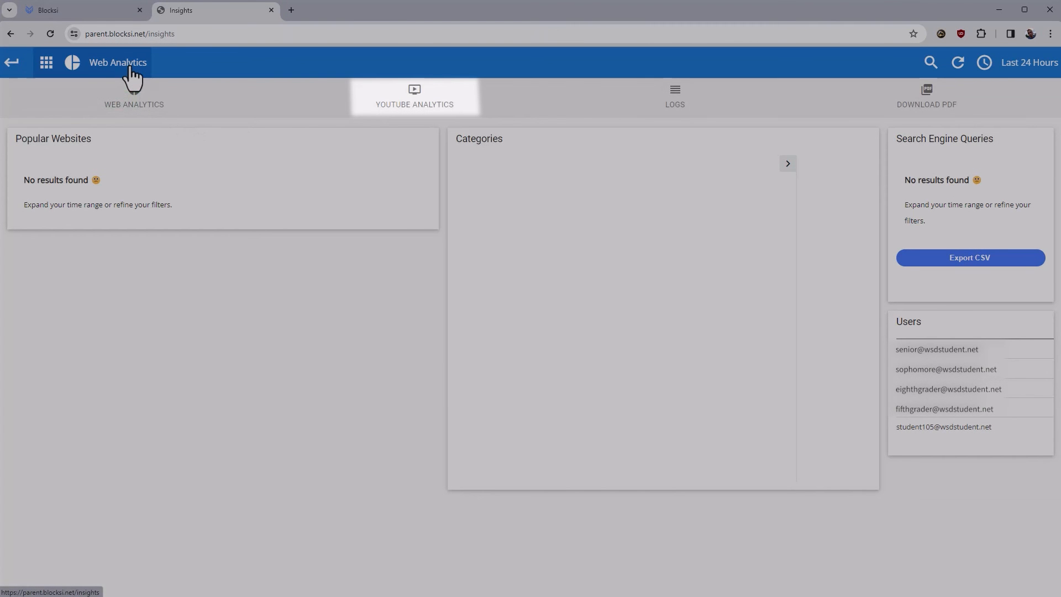
click(367, 105)
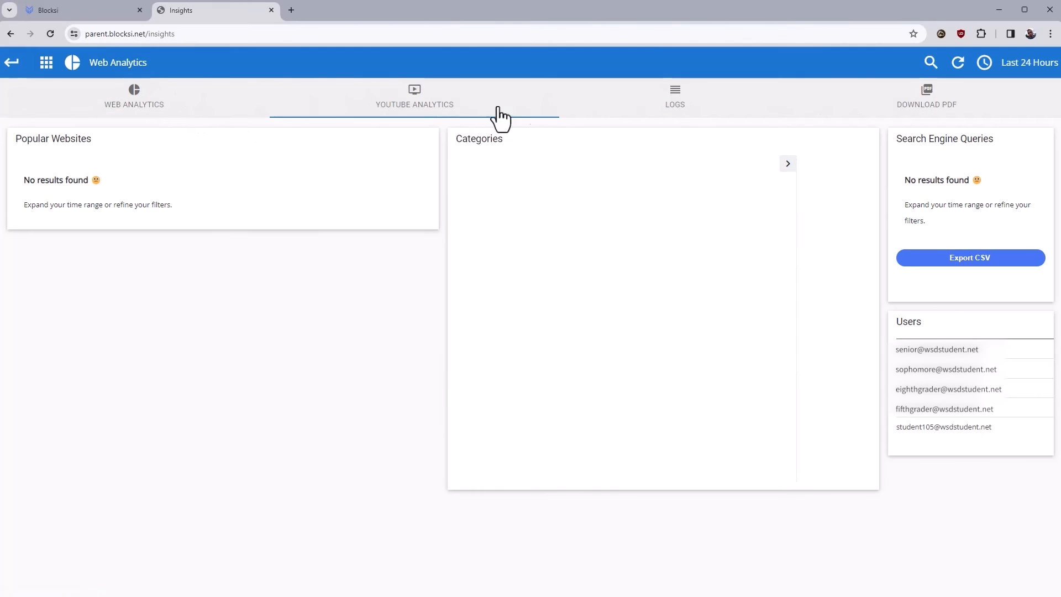
click(1016, 66)
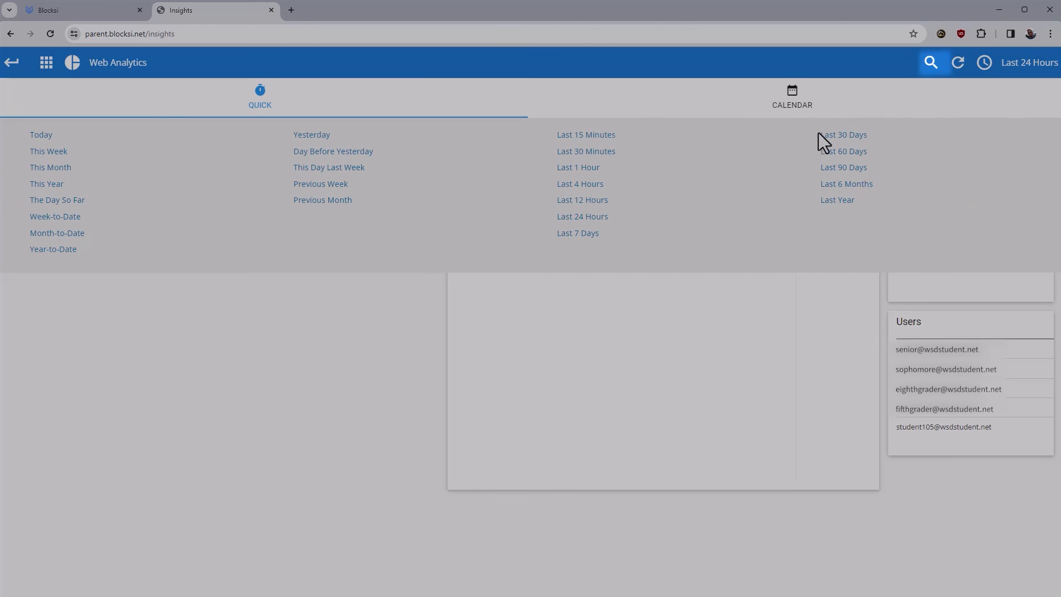
click(823, 136)
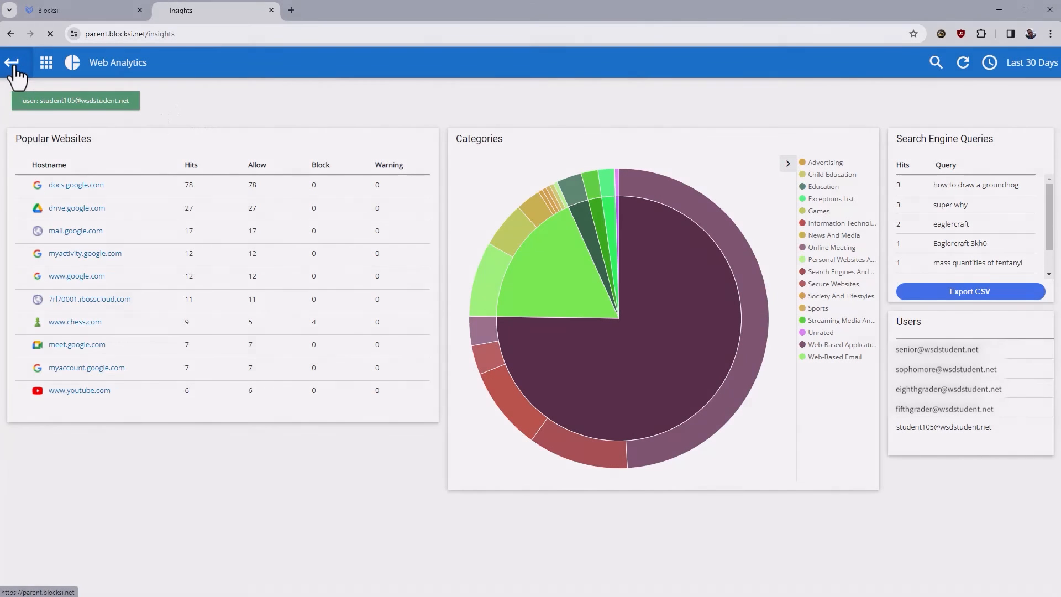
click(11, 64)
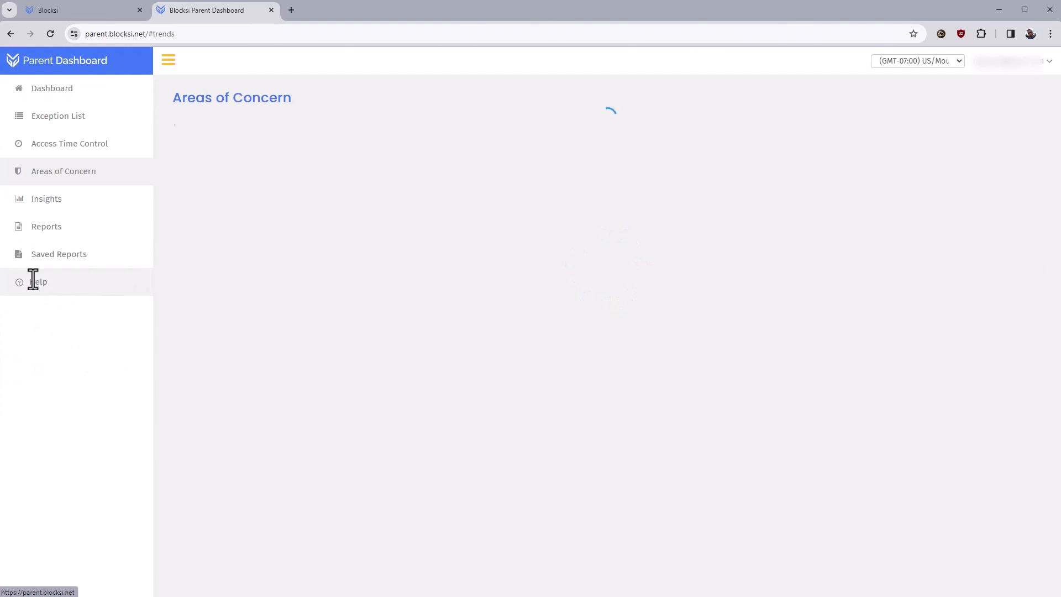
Step: Create and save a report named 'Monthly Report' with a Monthly interval and one recipient e-mail address
click(31, 237)
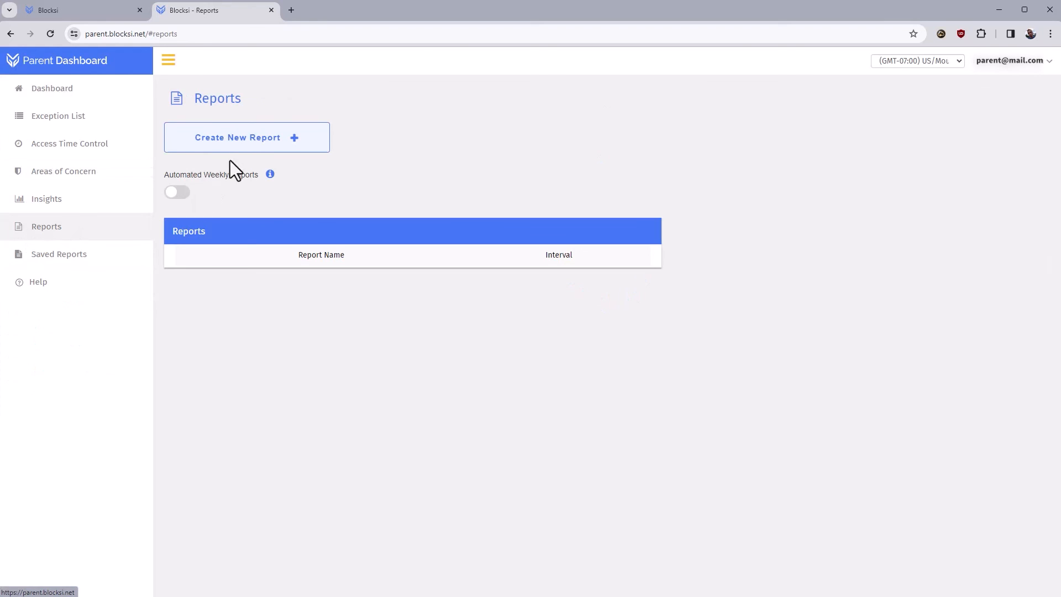
click(264, 143)
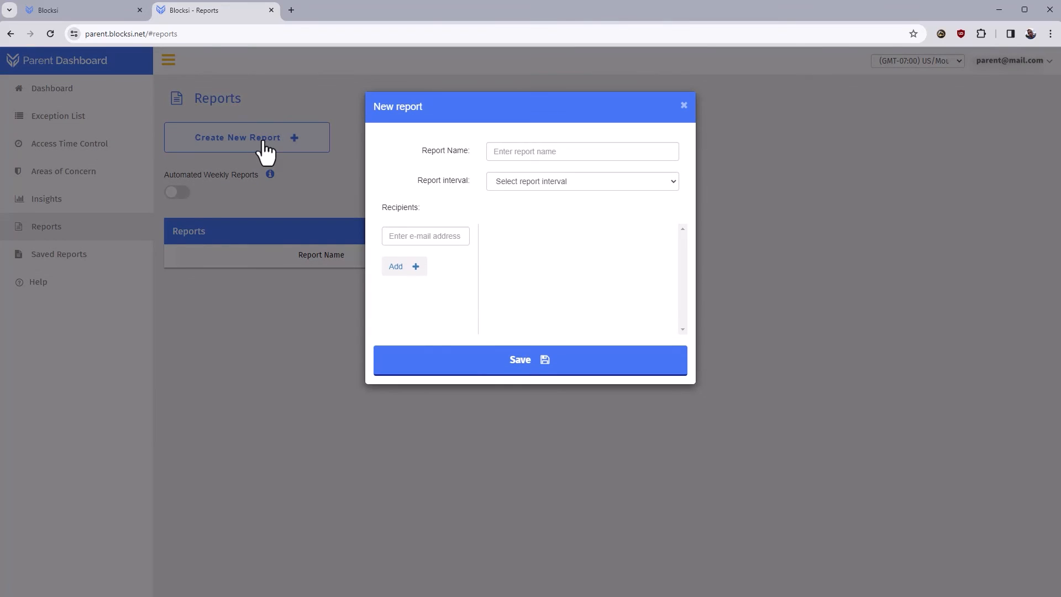
click(575, 151)
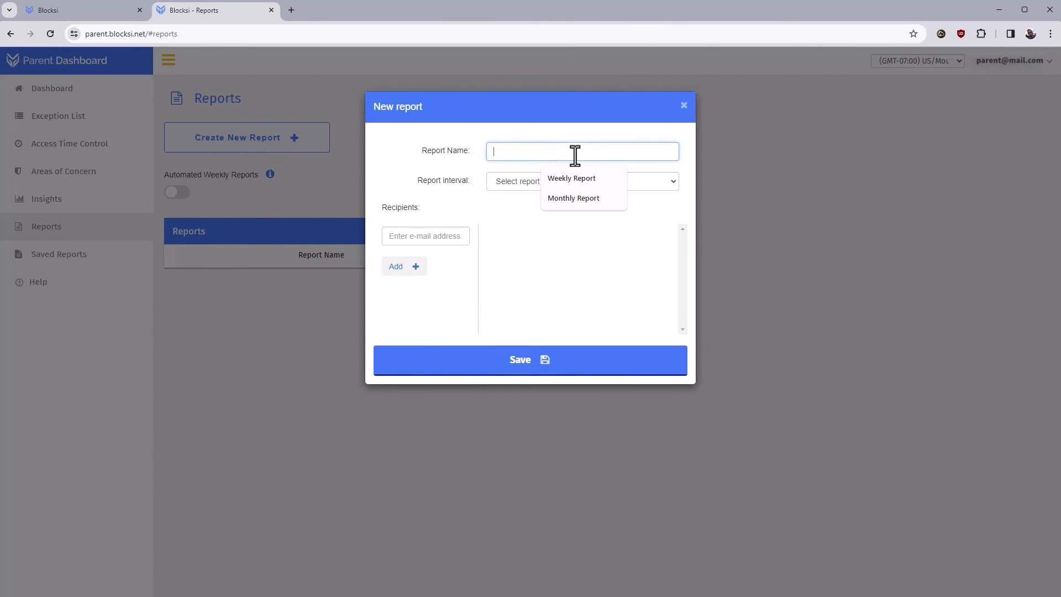
click(571, 197)
click(586, 181)
click(527, 225)
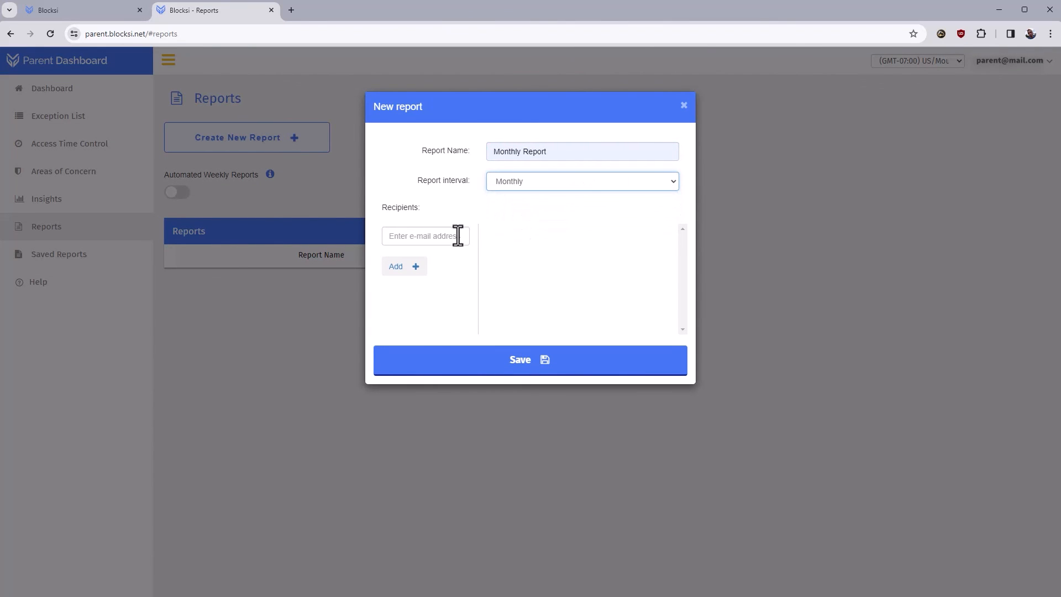
click(436, 238)
click(441, 282)
click(415, 266)
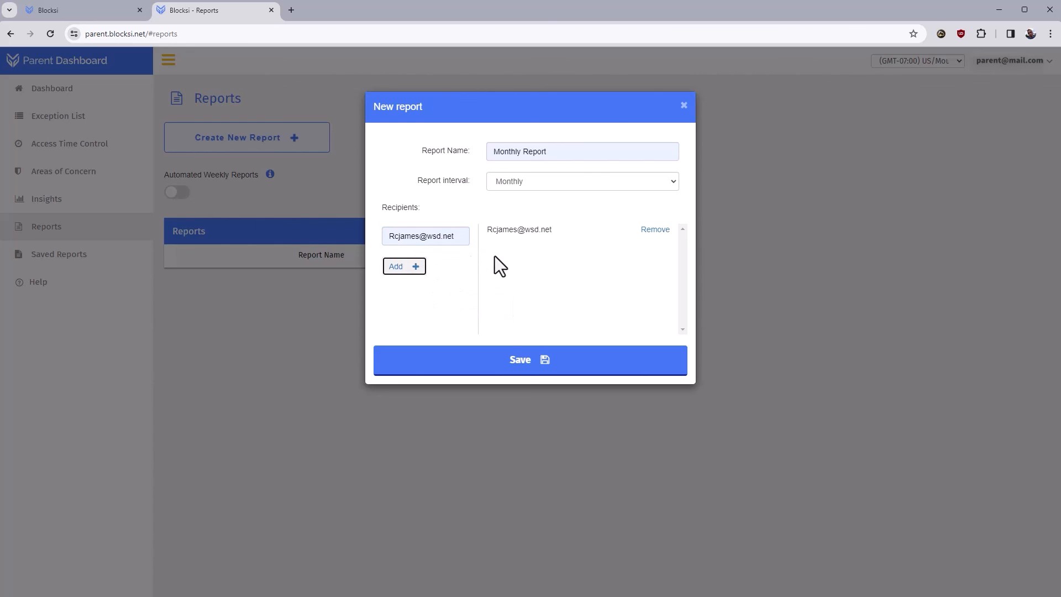
click(532, 365)
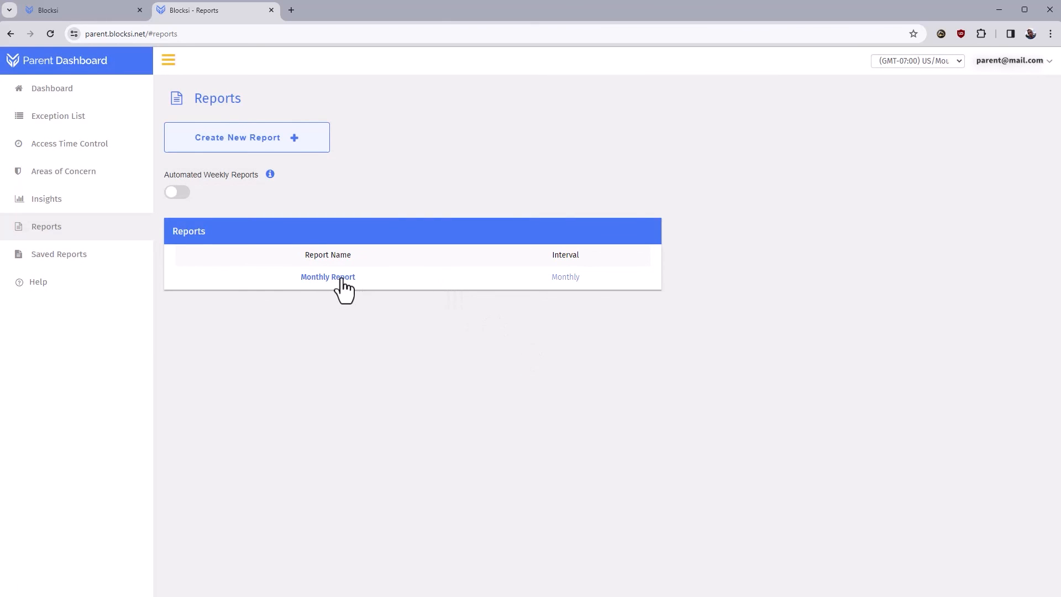
Step: Review the Monthly Report details, then go to the Saved Reports and Help pages
click(319, 278)
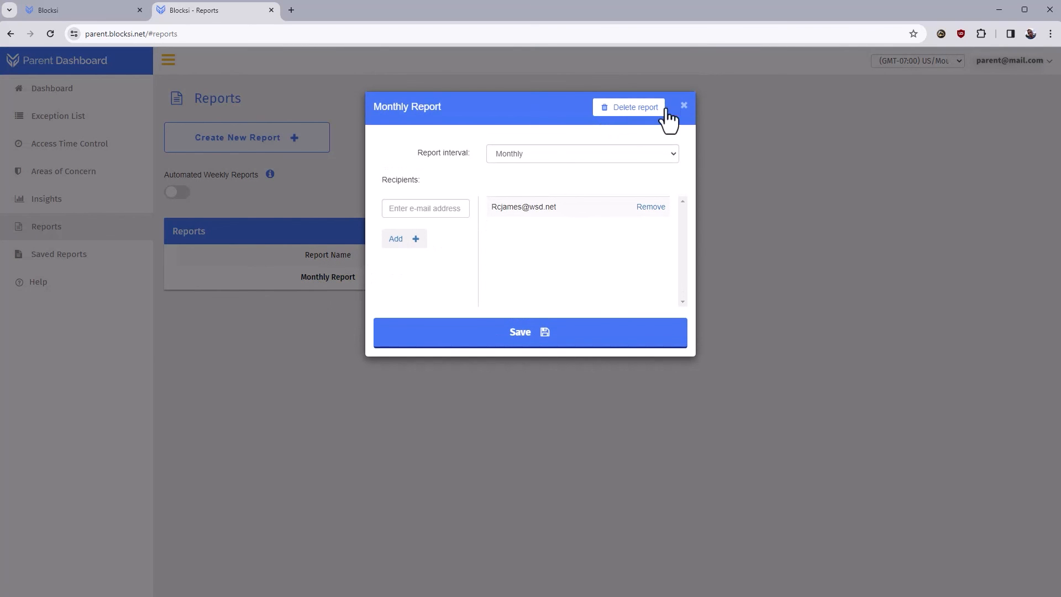
click(684, 106)
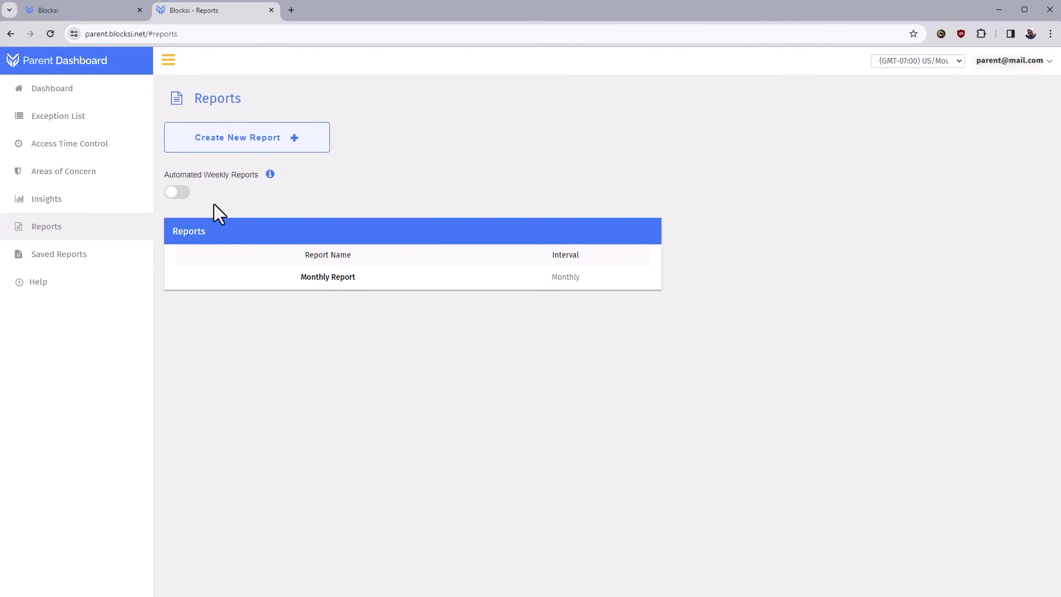
click(63, 264)
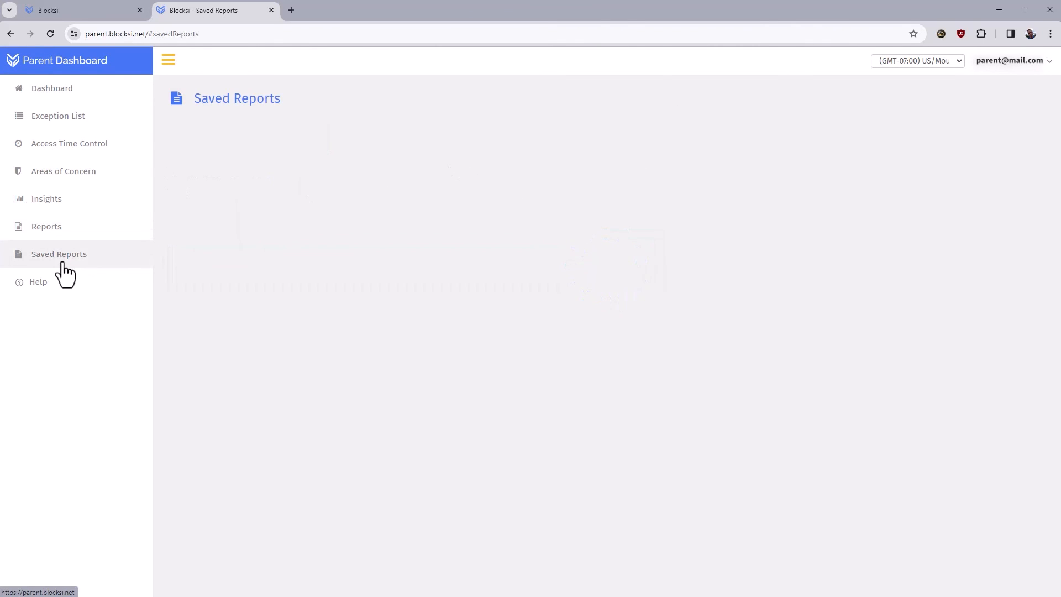
click(51, 284)
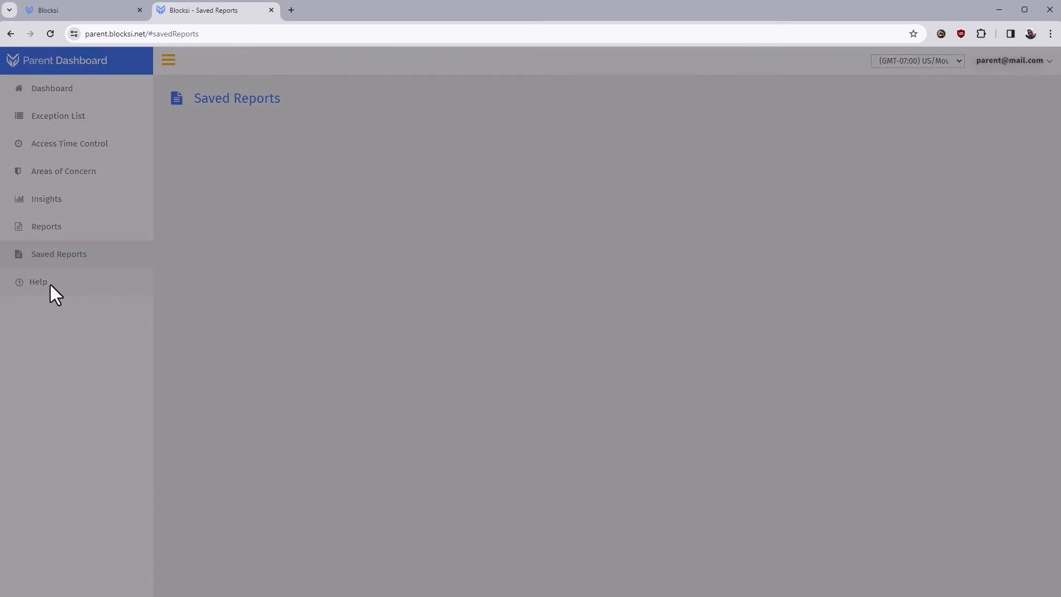